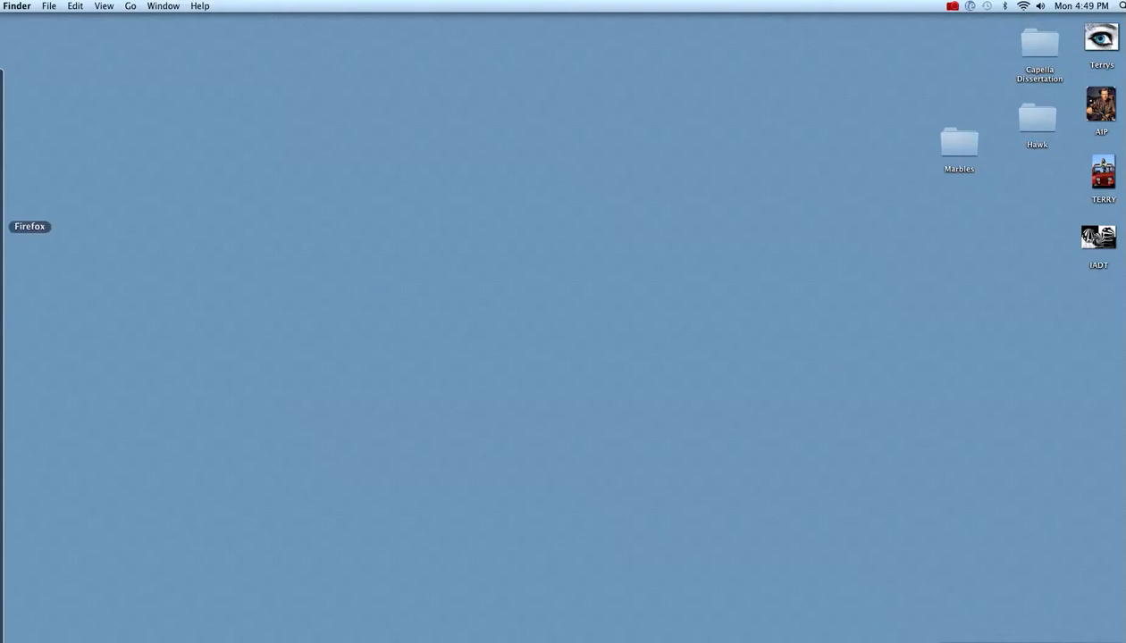
Step: Switch to Firefox, load google.com and open Google Images
left_click(3, 226)
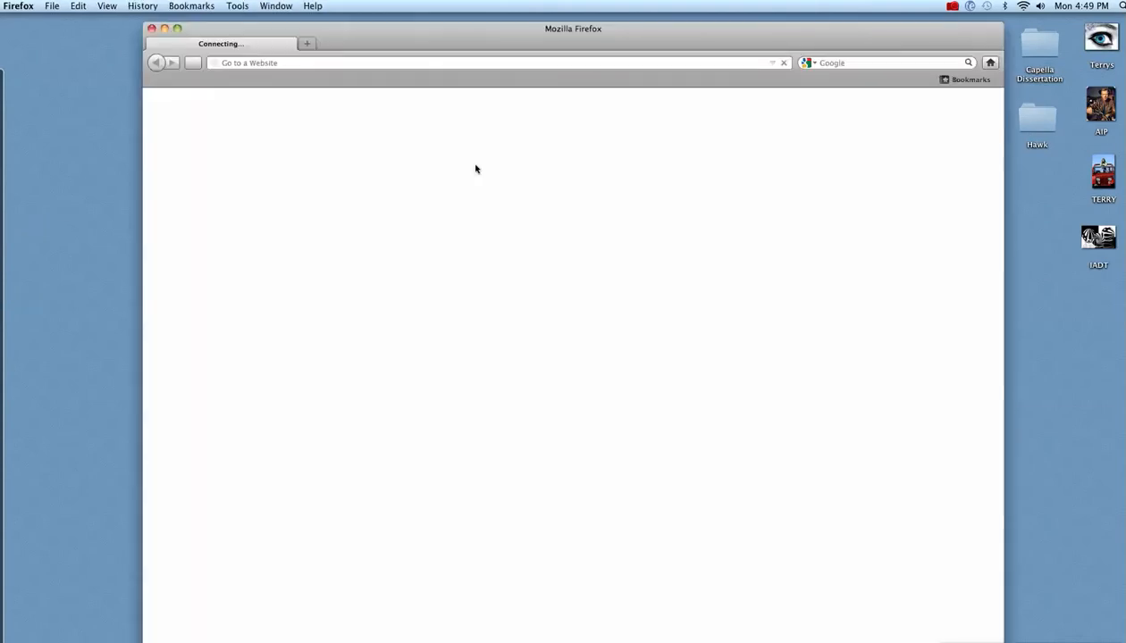
left_click(838, 62)
left_click(687, 63)
type("google.c")
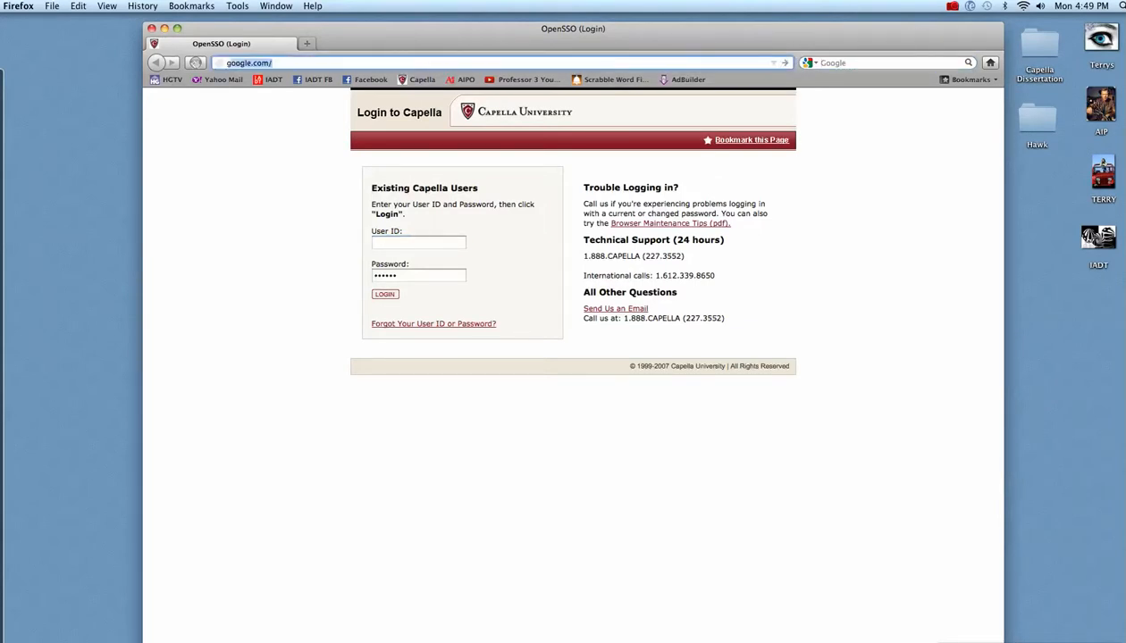
type("om")
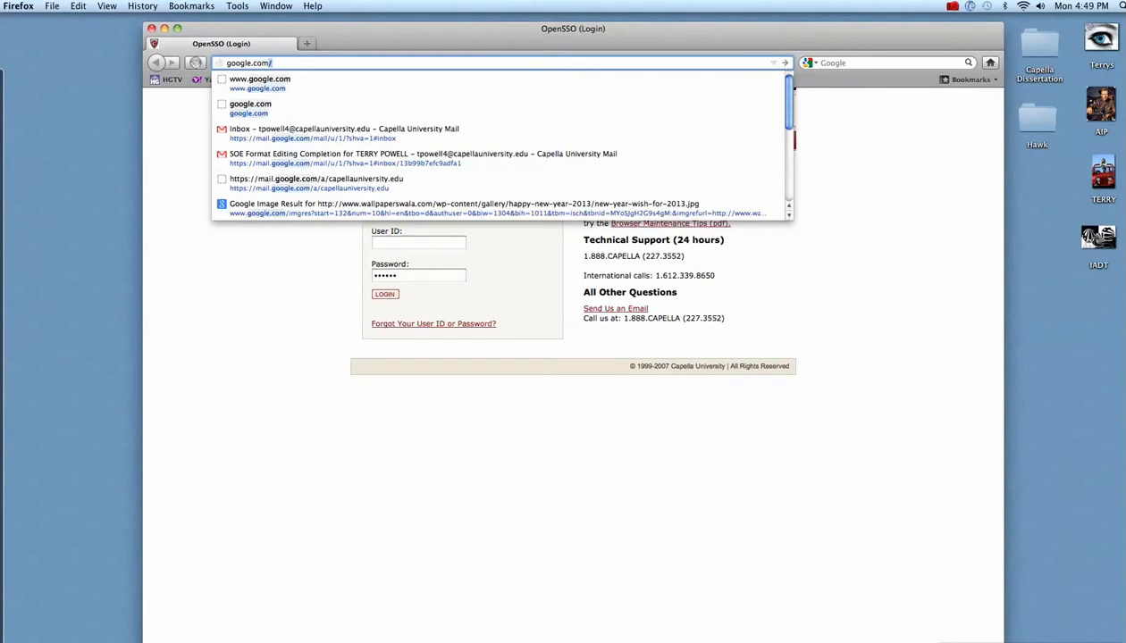
key("Return")
left_click(235, 96)
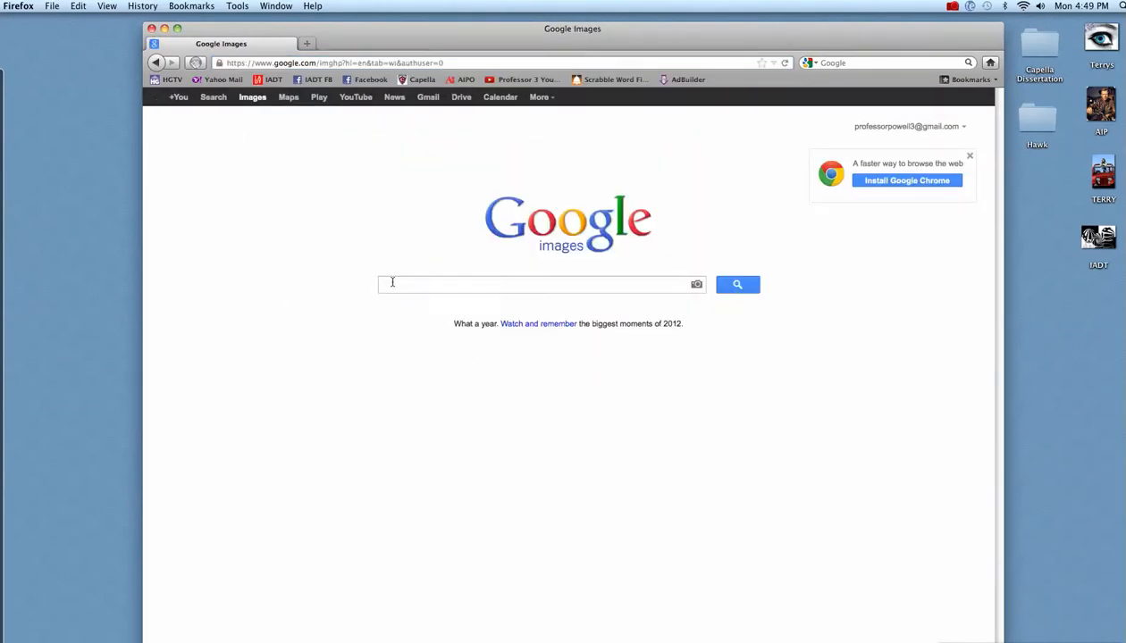
Step: Search Google Images for "high res marbles"
type("high res")
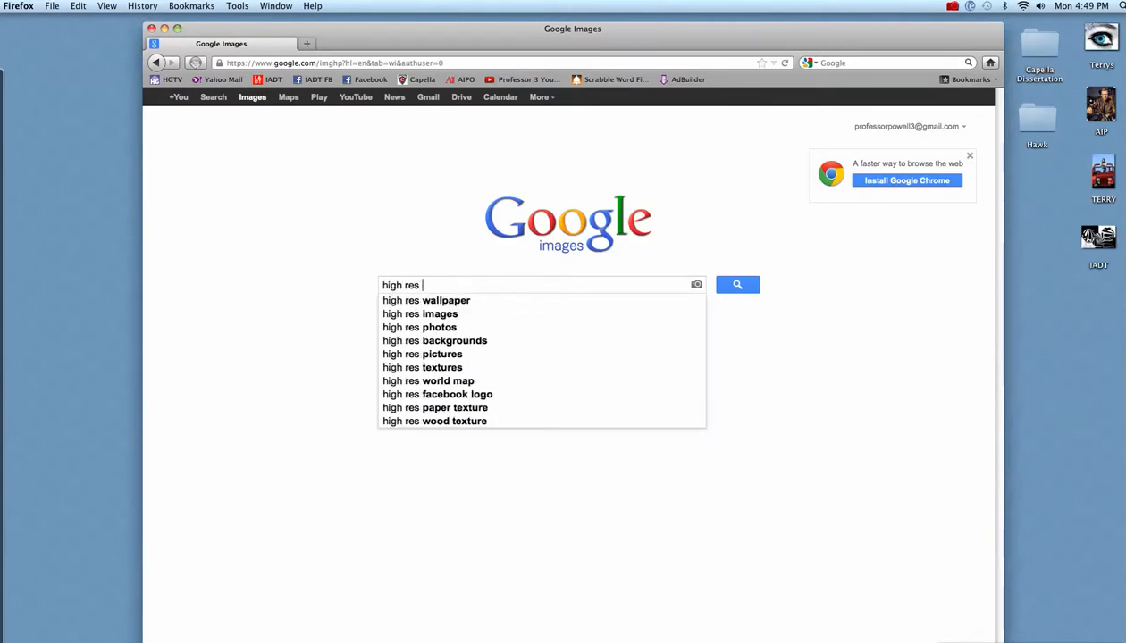
type(" marbles")
key("Return")
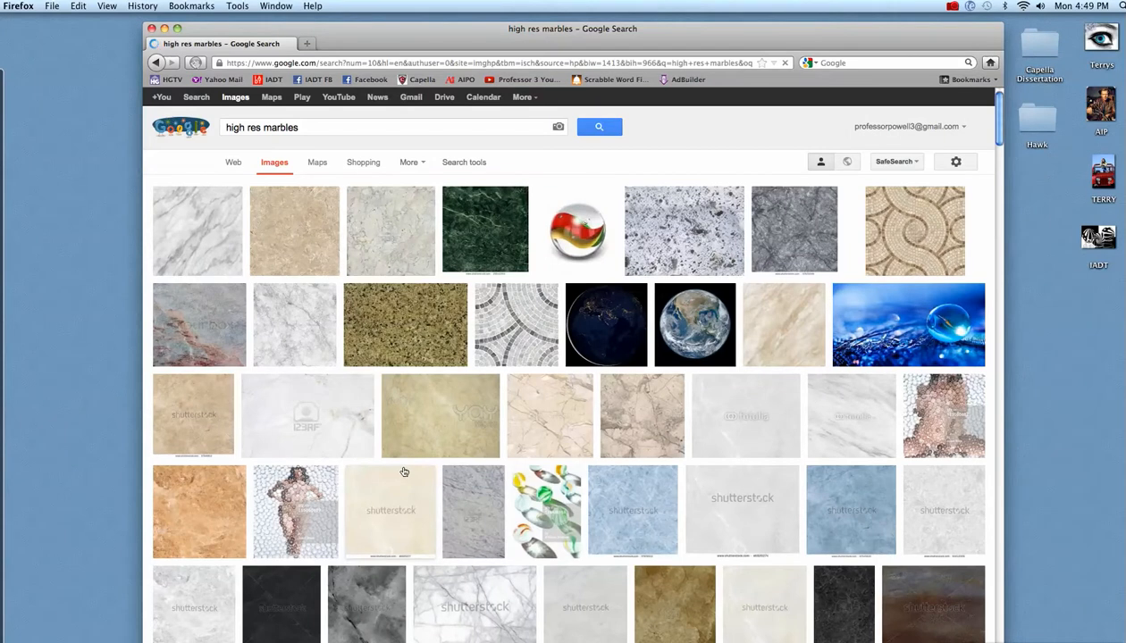
Step: Check the pixel dimensions of the first results, open the red and yellow glass marble's source page, and return to the results
mouse_move(404, 472)
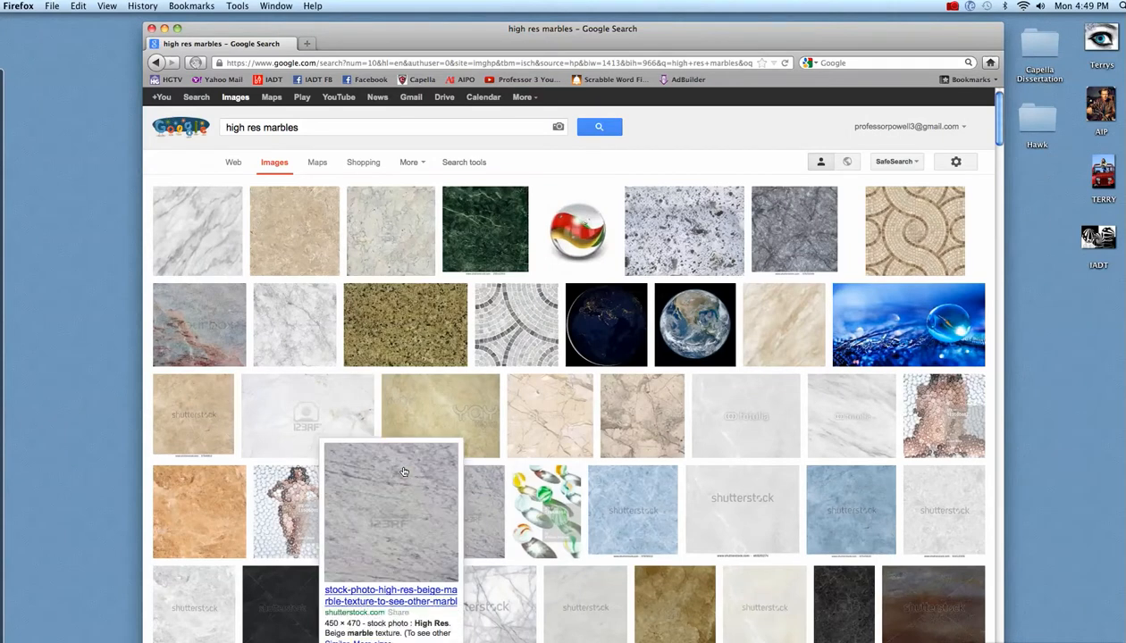
mouse_move(501, 265)
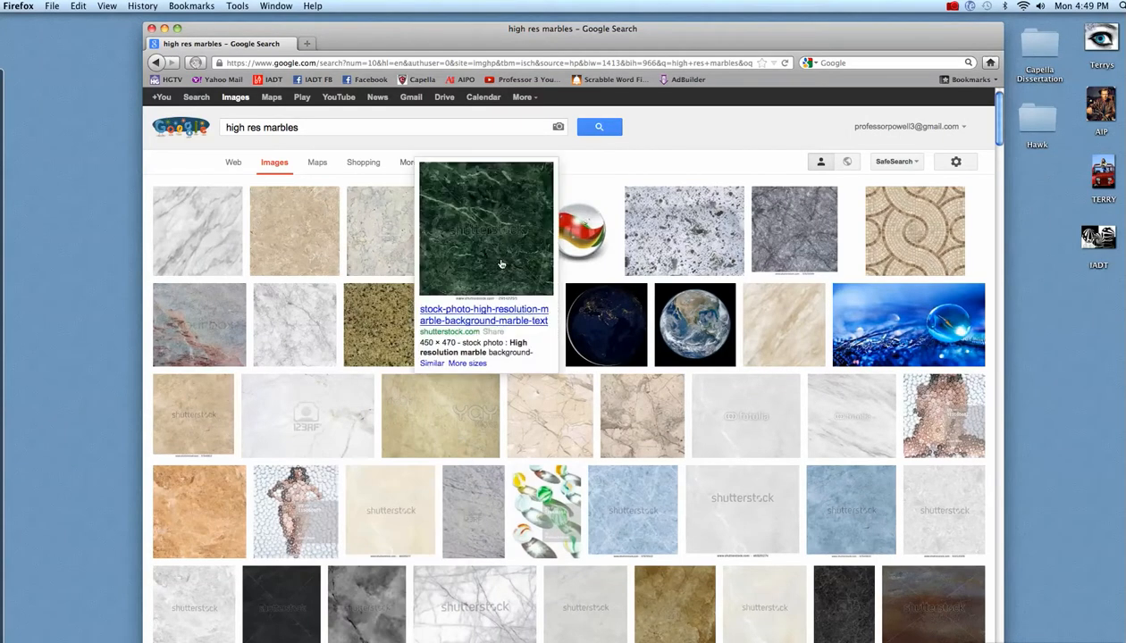
mouse_move(607, 258)
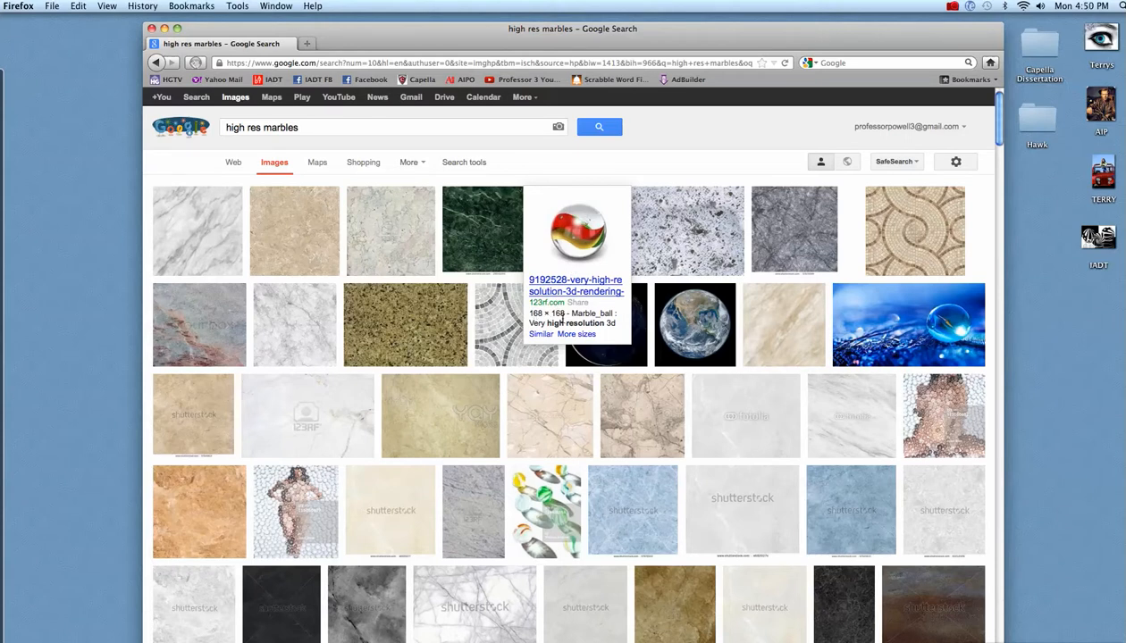
left_click(551, 235)
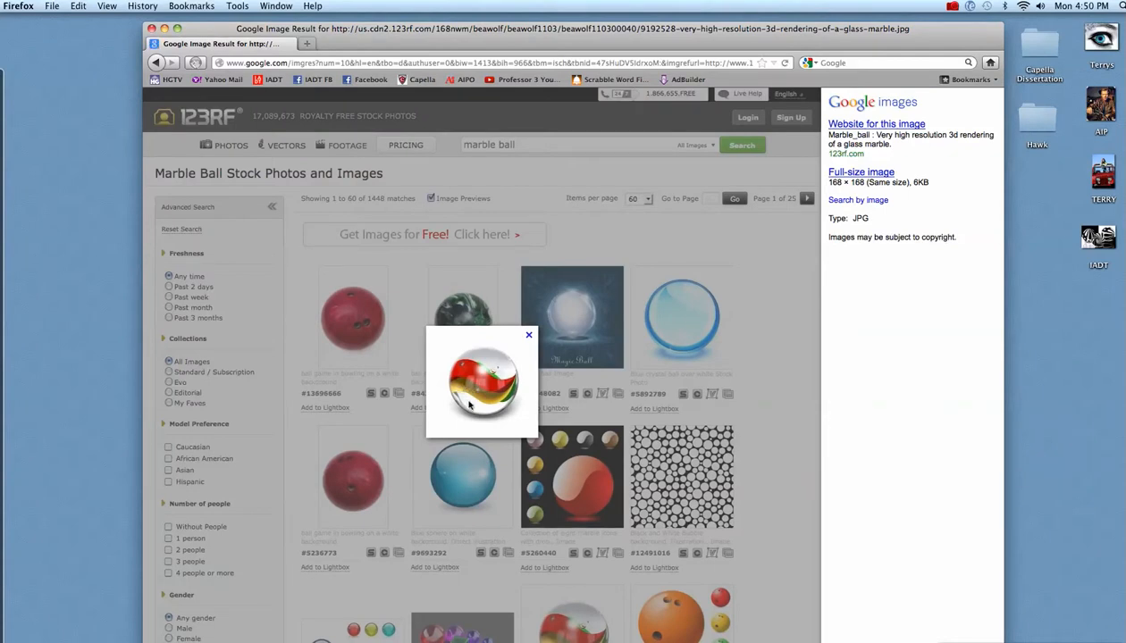
left_click(155, 62)
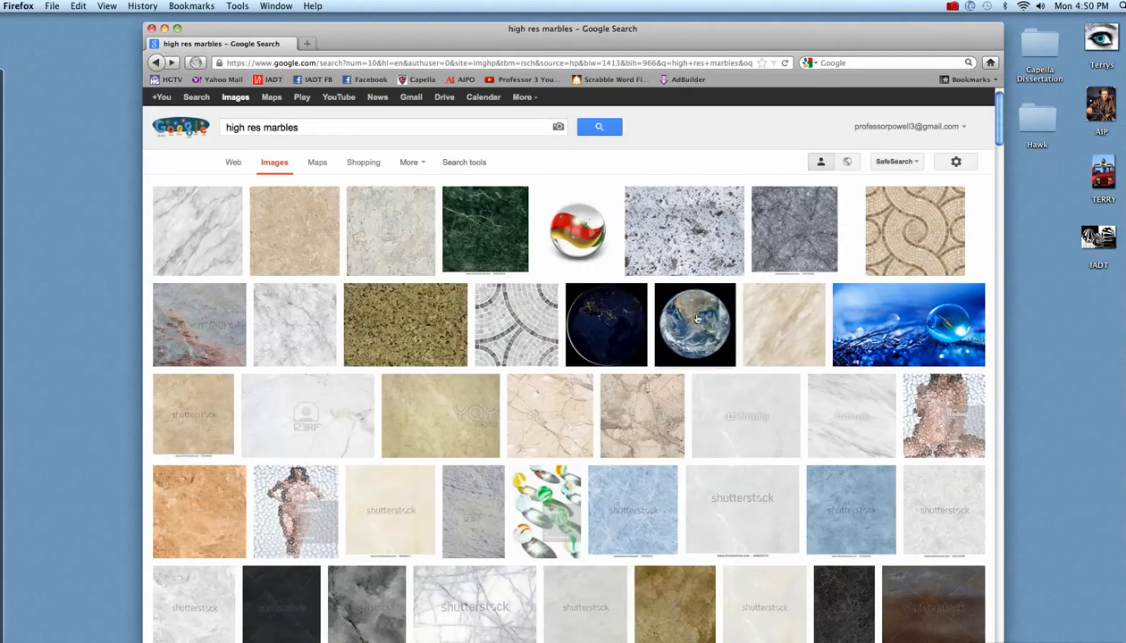
Step: Check the sizes of the Earth and blue marble images, and look through all the result pages for usable marble pictures
mouse_move(696, 319)
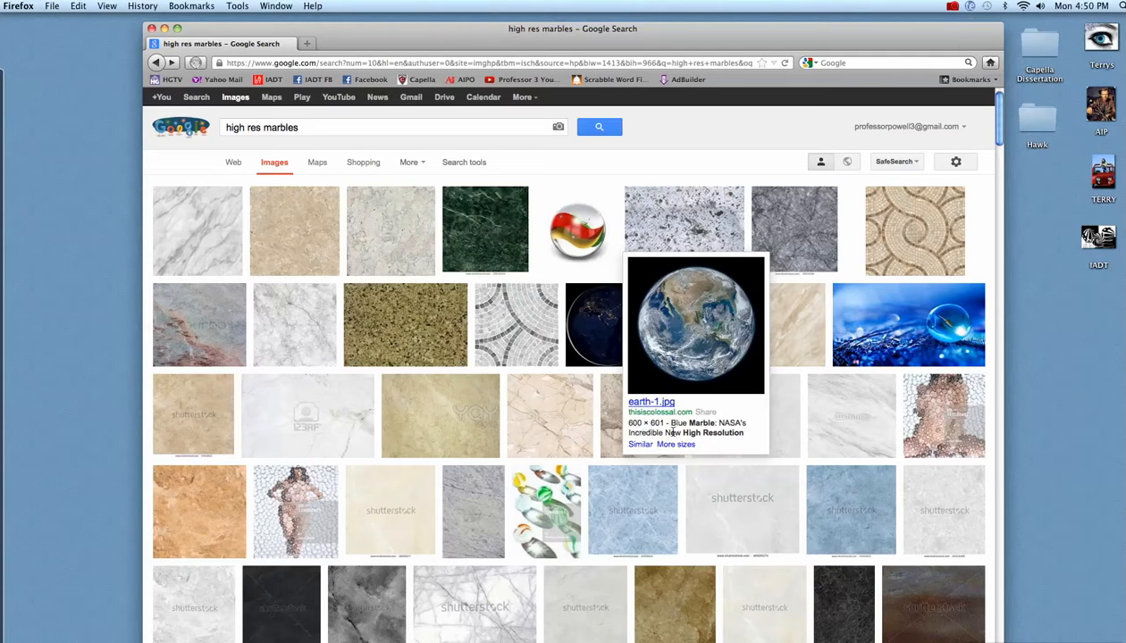
mouse_move(962, 317)
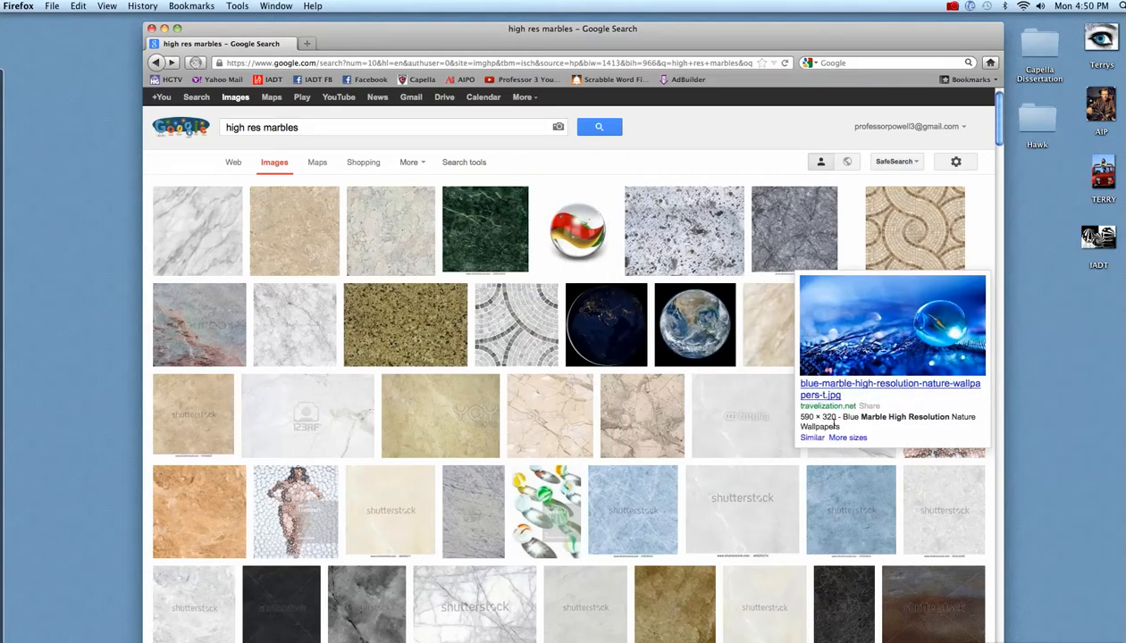
scroll(834, 425, "down", 15)
scroll(834, 426, "down", 15)
scroll(833, 425, "down", 1)
scroll(833, 425, "down", 5)
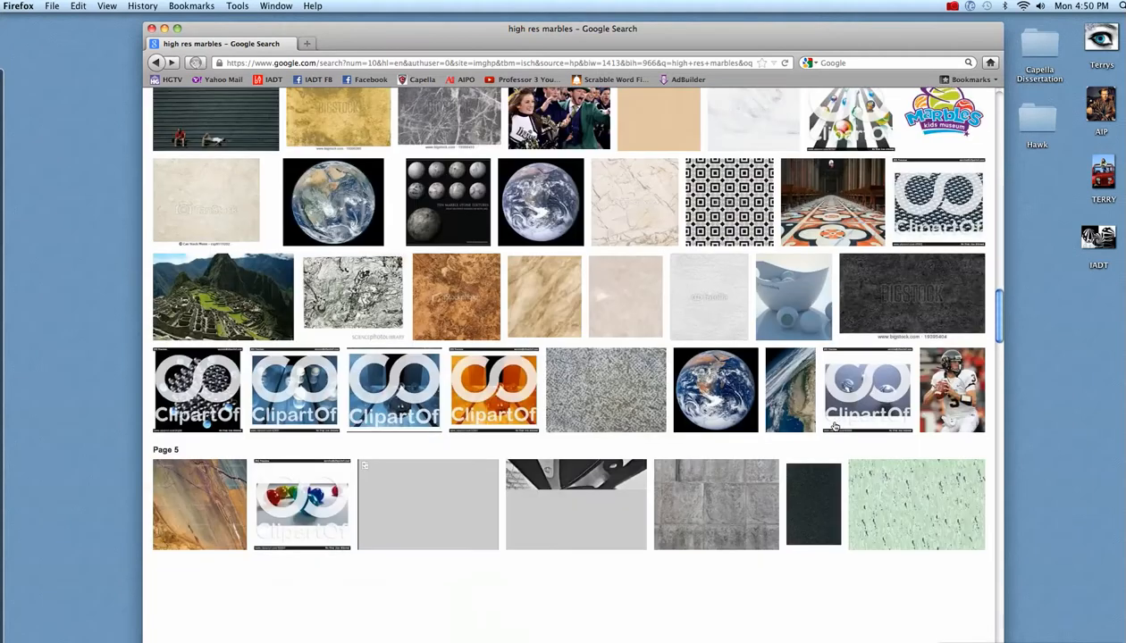
scroll(833, 425, "down", 10)
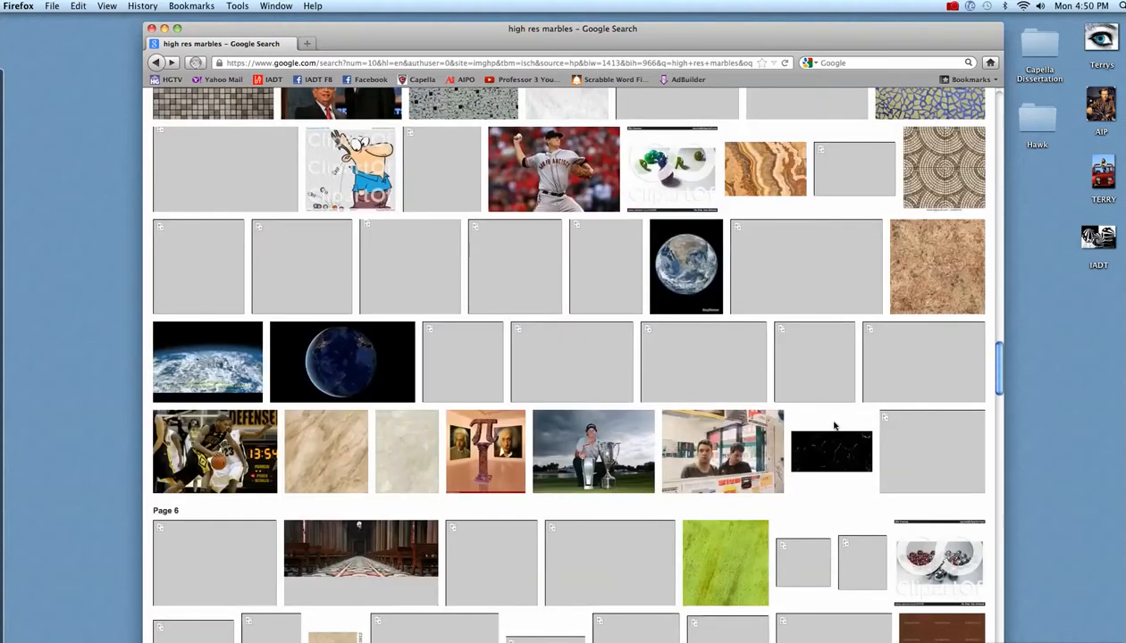
scroll(833, 425, "down", 8)
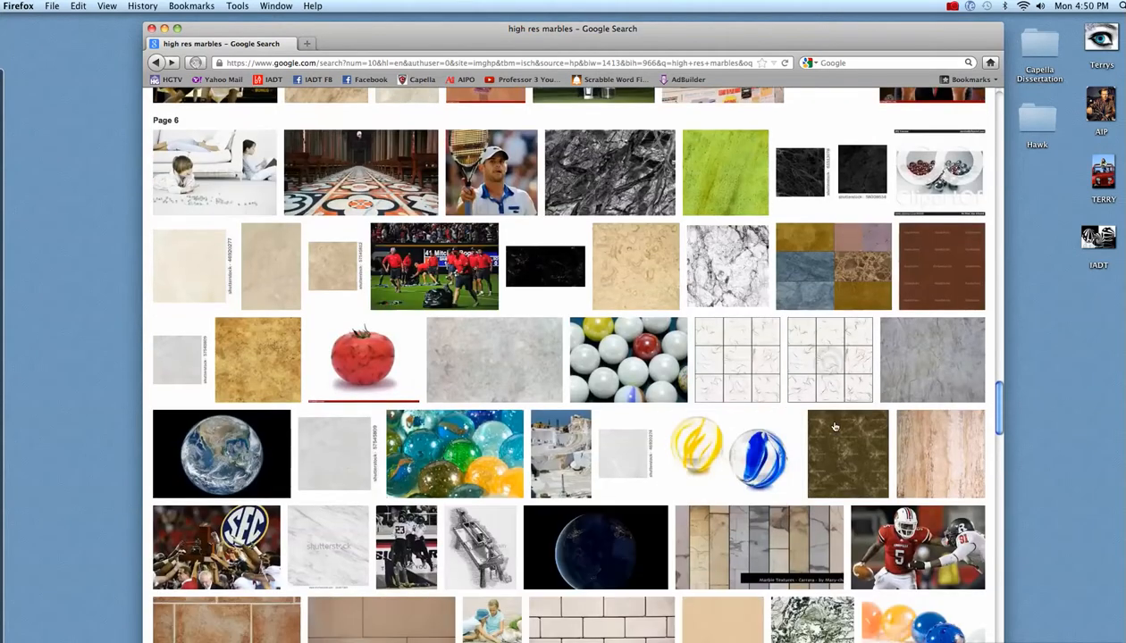
mouse_move(633, 366)
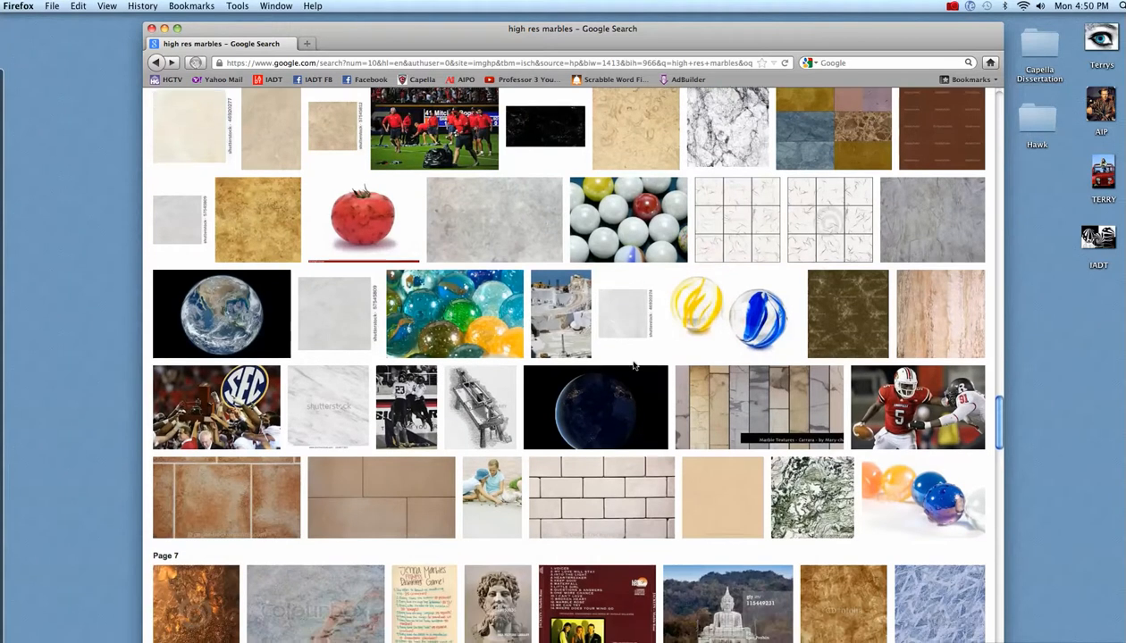
scroll(634, 366, "down", 6)
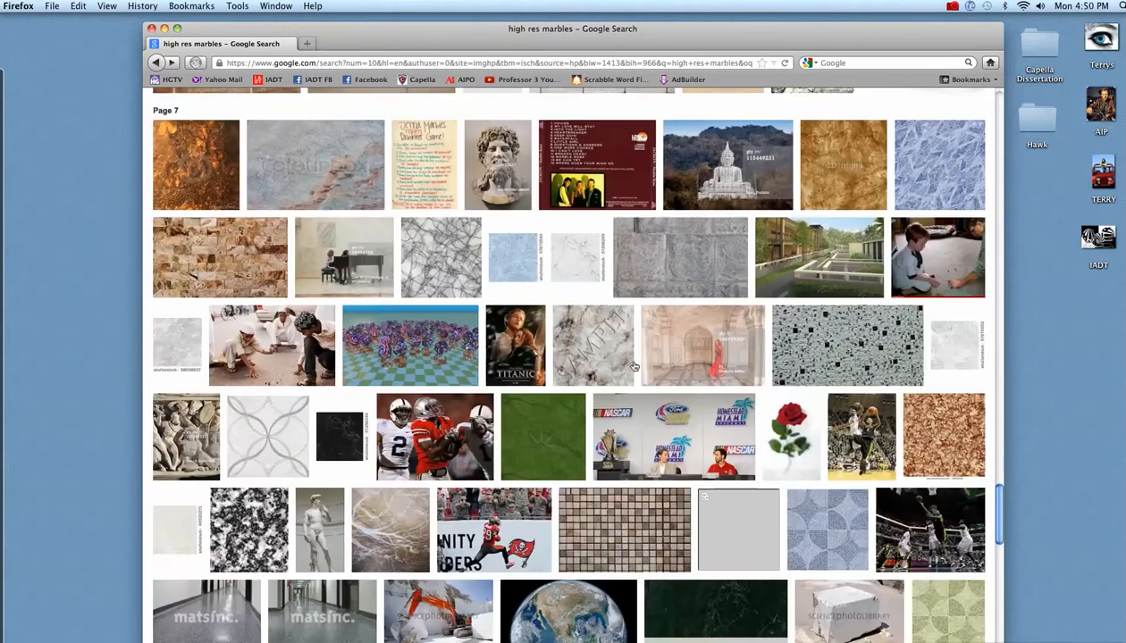
scroll(633, 366, "down", 3)
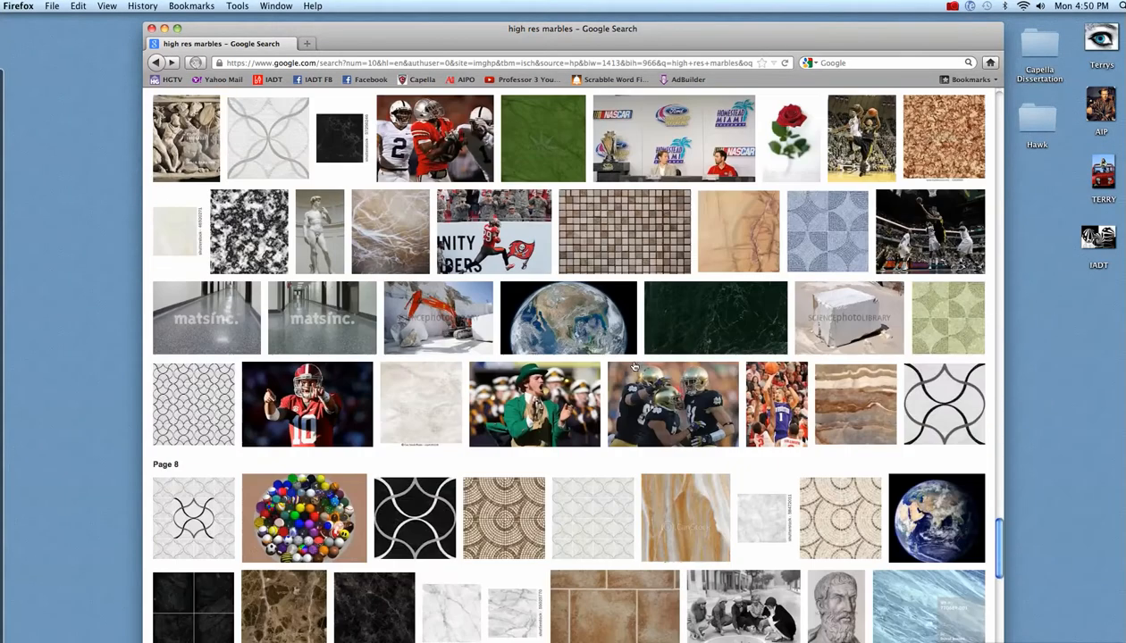
scroll(633, 366, "down", 2)
scroll(633, 367, "down", 4)
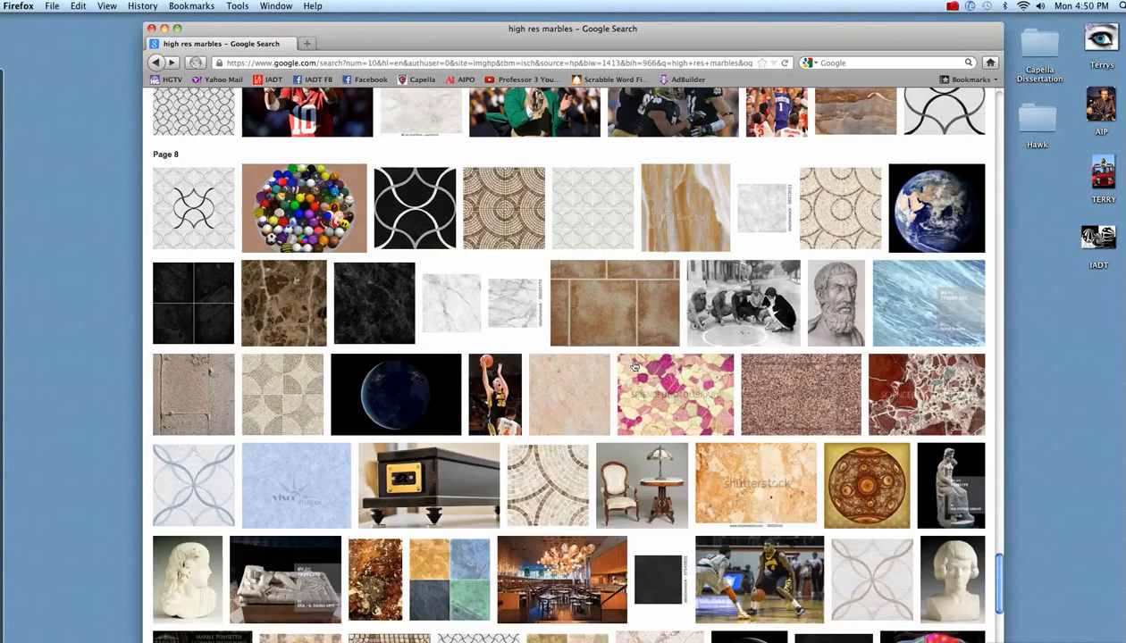
scroll(633, 366, "down", 2)
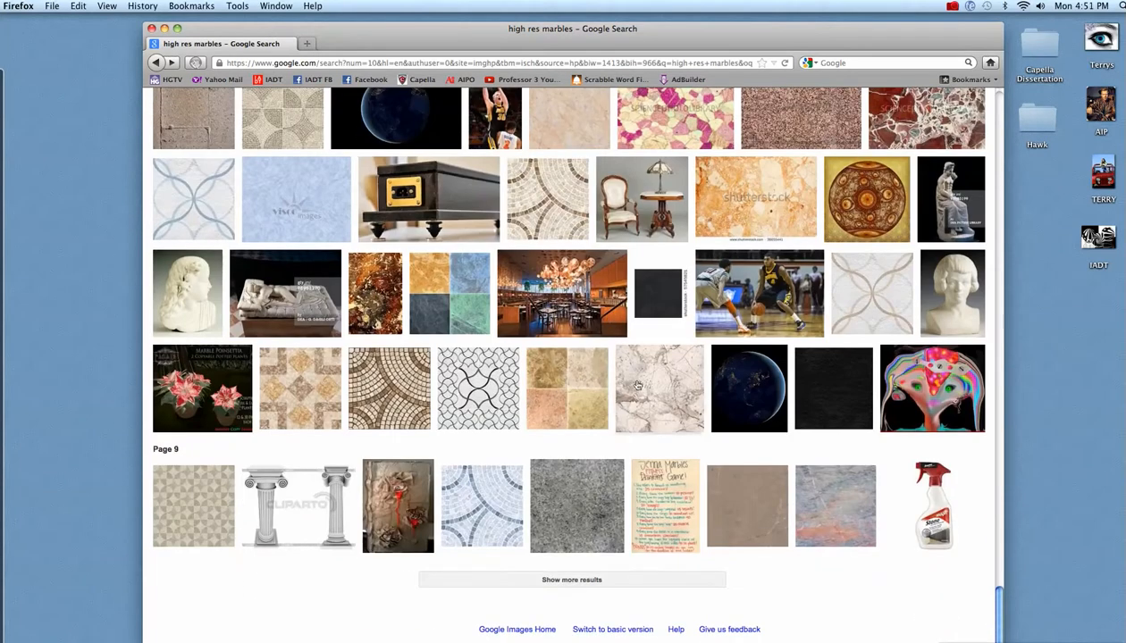
scroll(636, 362, "up", 8)
scroll(639, 355, "up", 20)
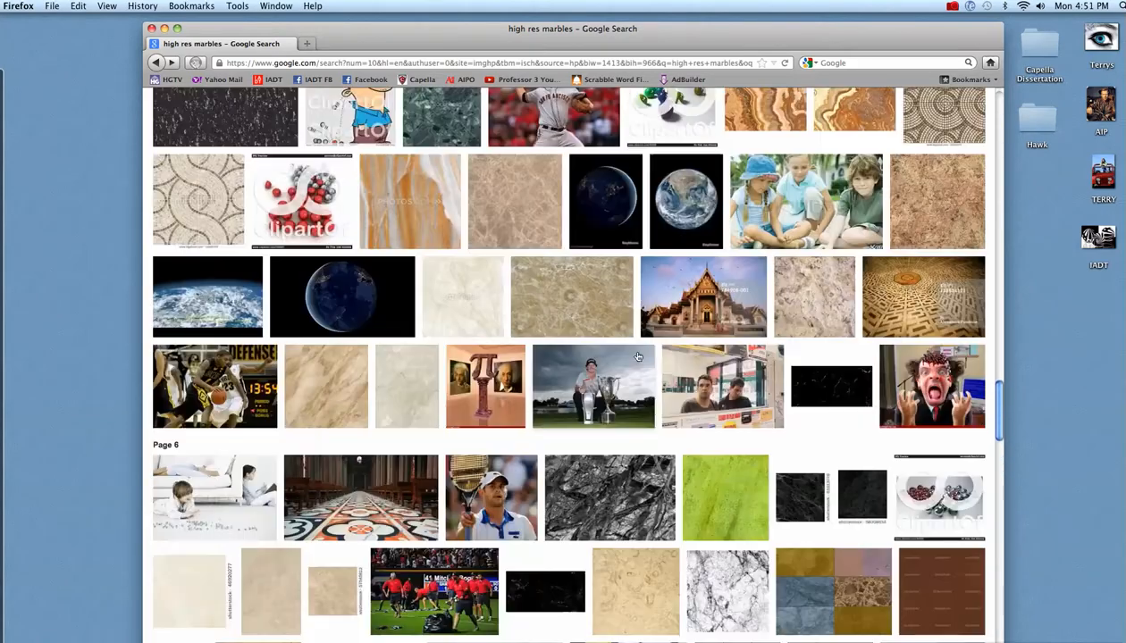
scroll(635, 364, "up", 20)
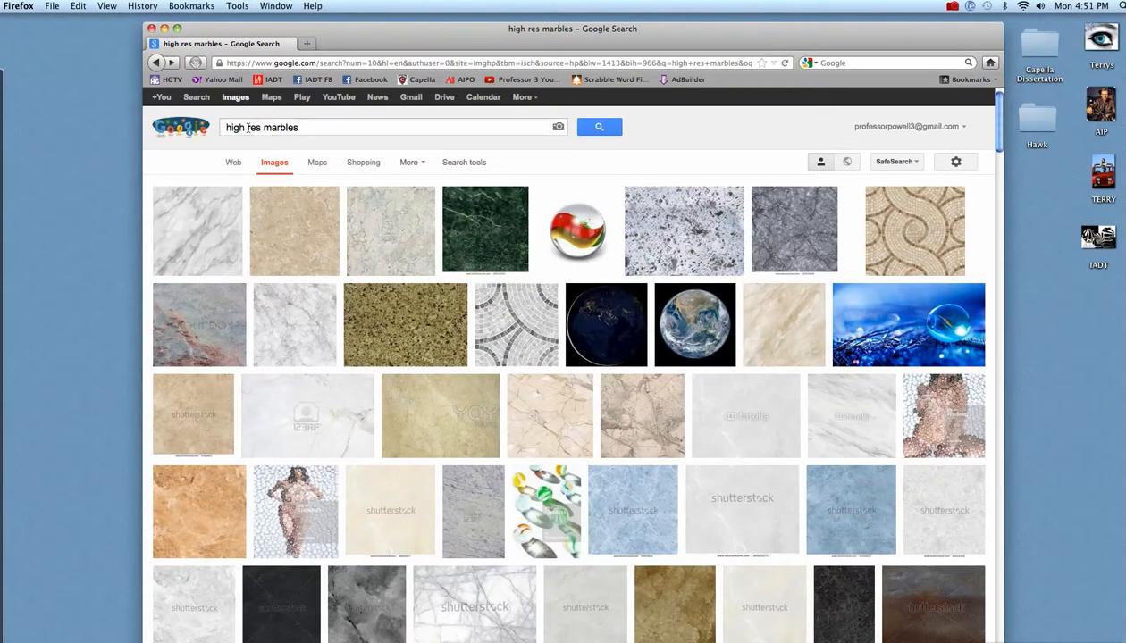
Step: Remove "high res" from the query and search the images for "marbles" only
left_click_drag(267, 130, 178, 131)
key("BackSpace")
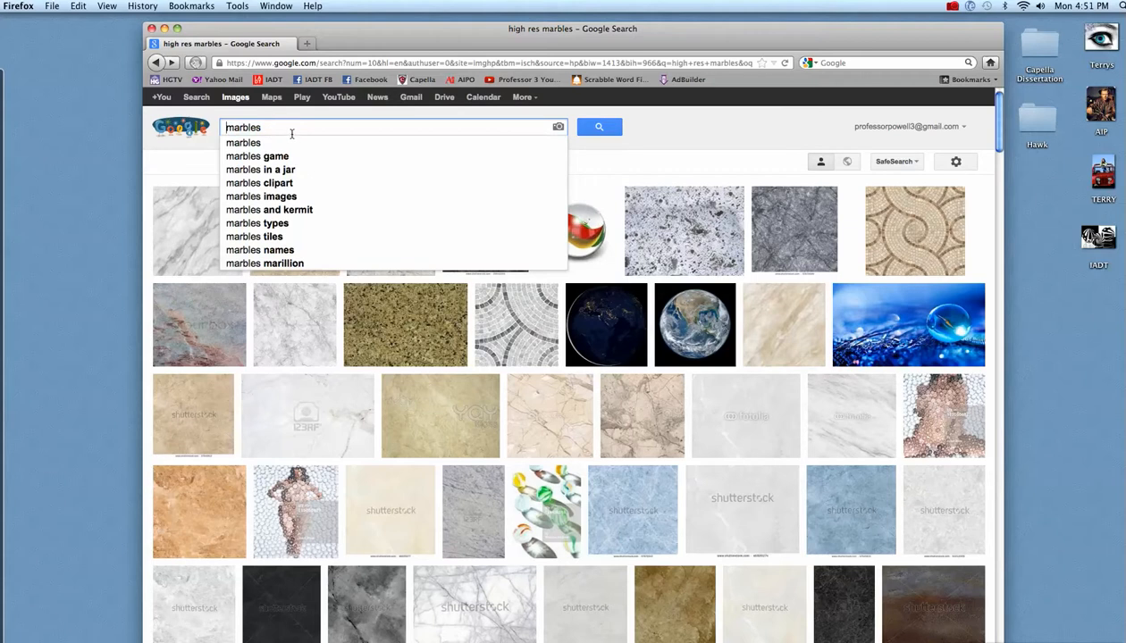
key("Return")
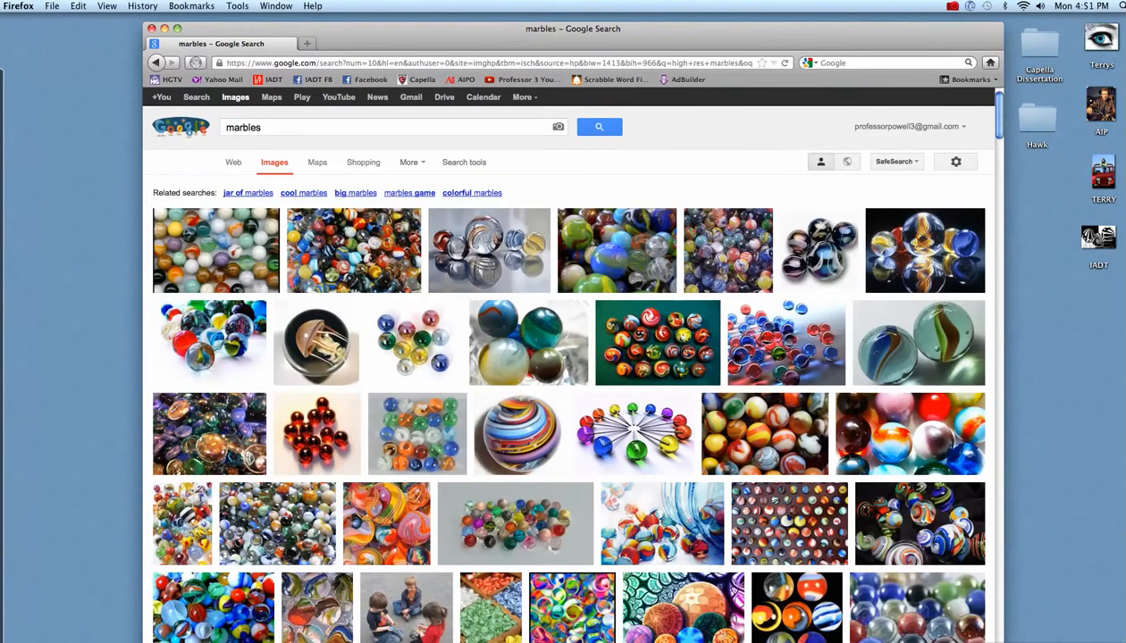
Step: Compare the pixel dimensions of several marble pictures on the first two result pages
mouse_move(752, 434)
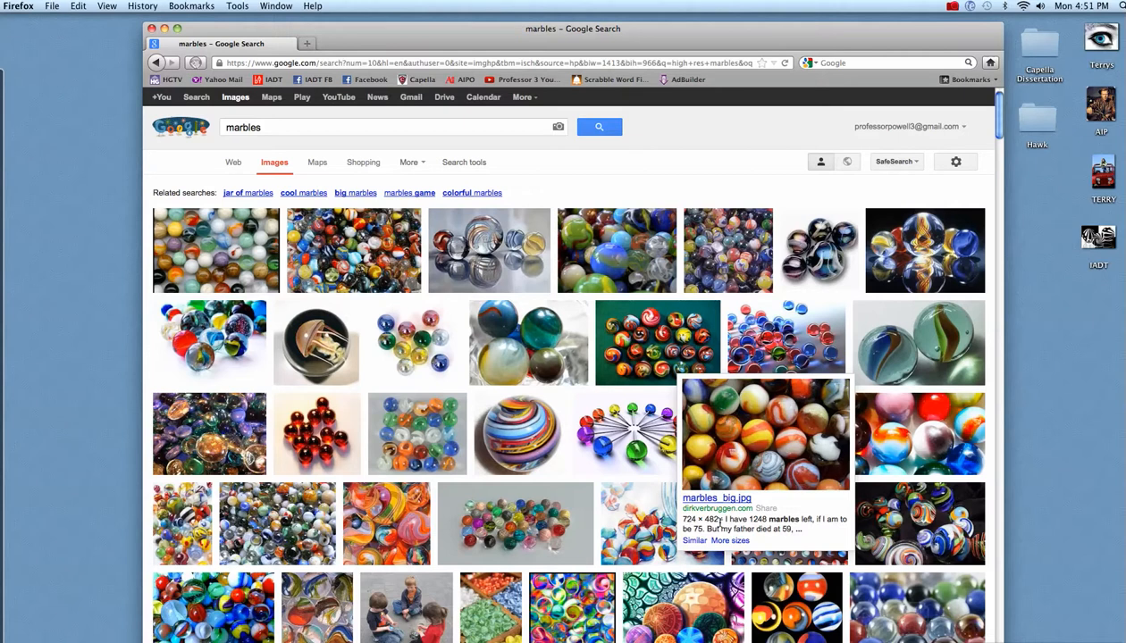
mouse_move(840, 393)
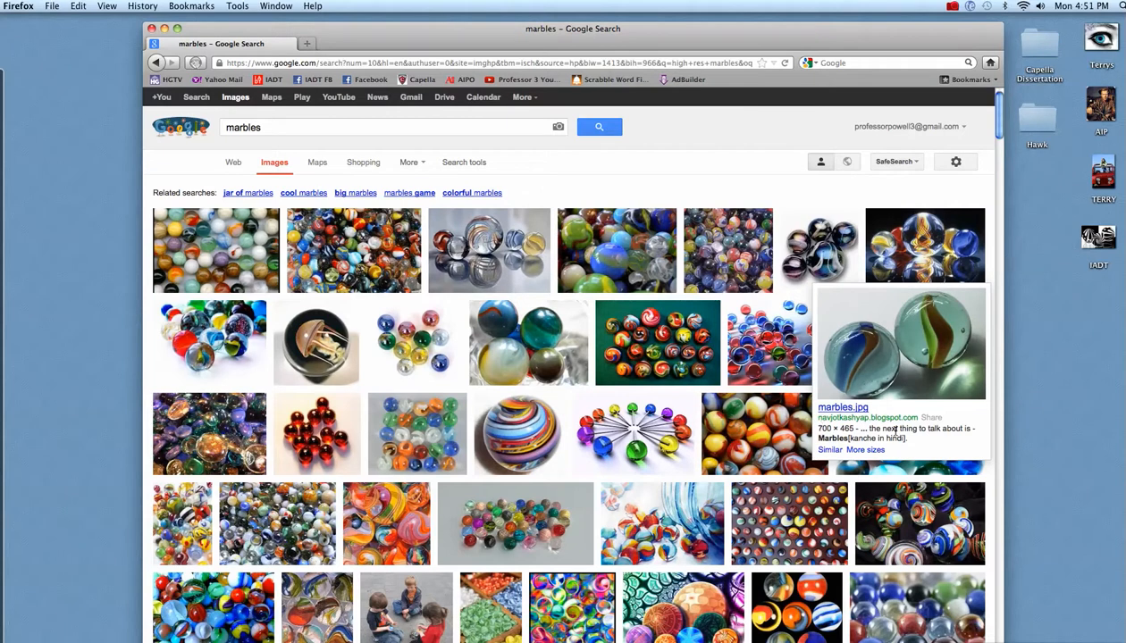
mouse_move(487, 235)
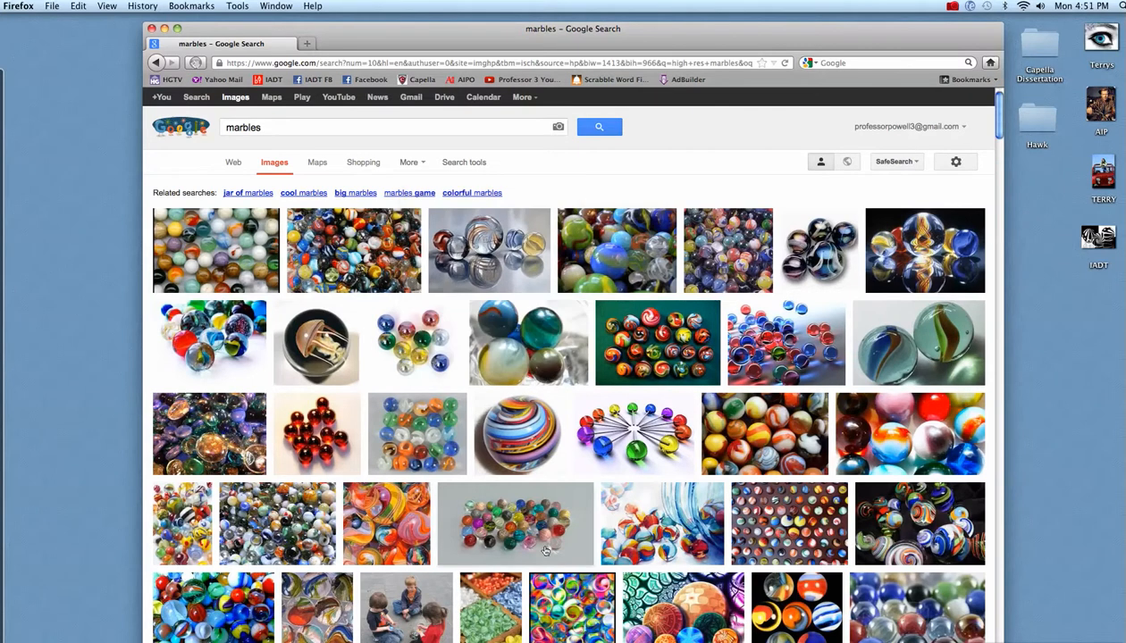
scroll(551, 549, "down", 8)
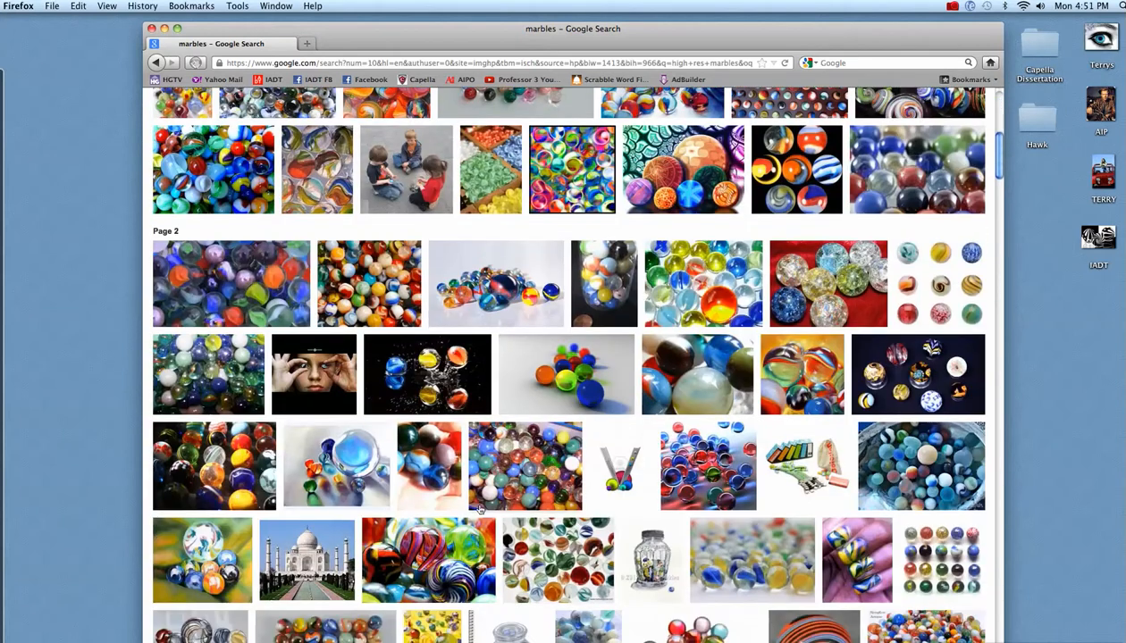
mouse_move(483, 504)
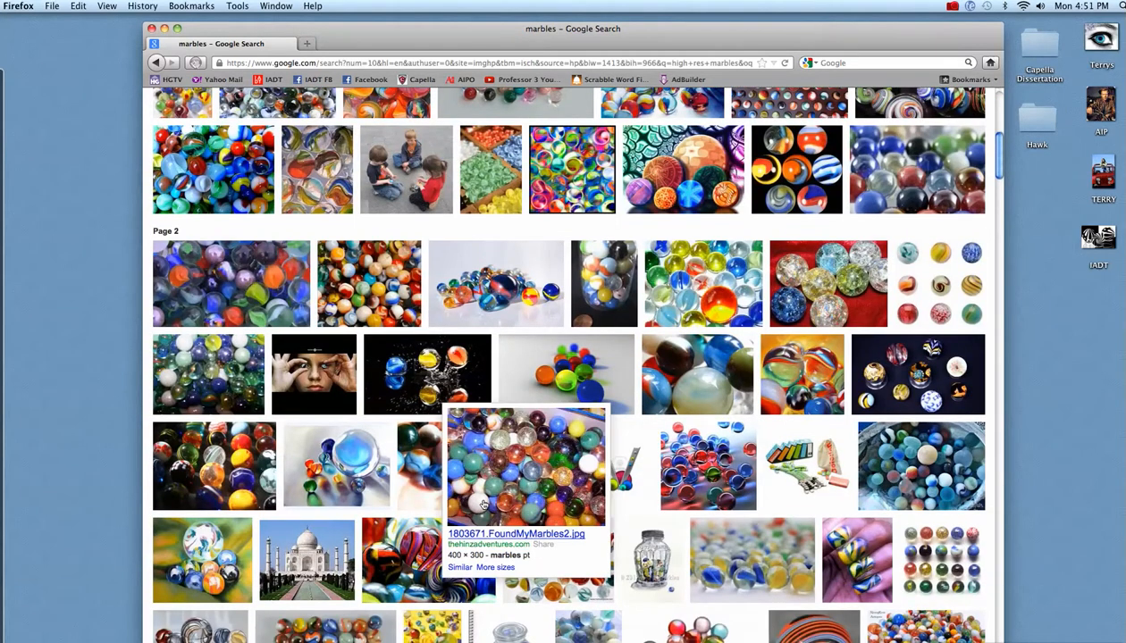
mouse_move(543, 271)
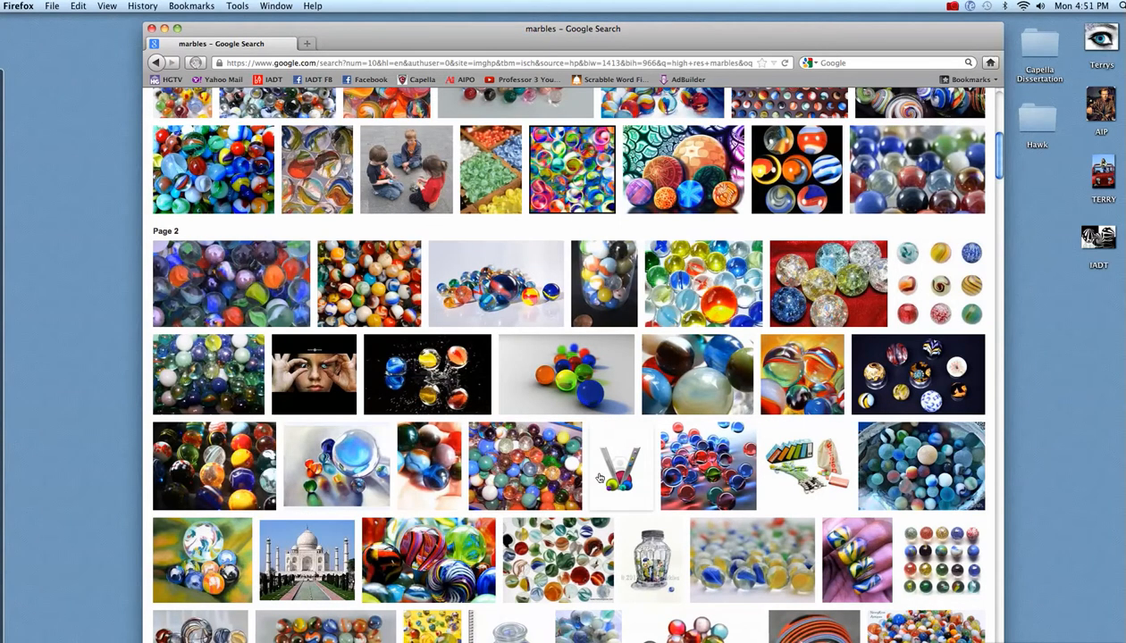
Step: Open the full-size version of the metal letter V with marbles image and enlarge it to its actual pixel size
mouse_move(599, 478)
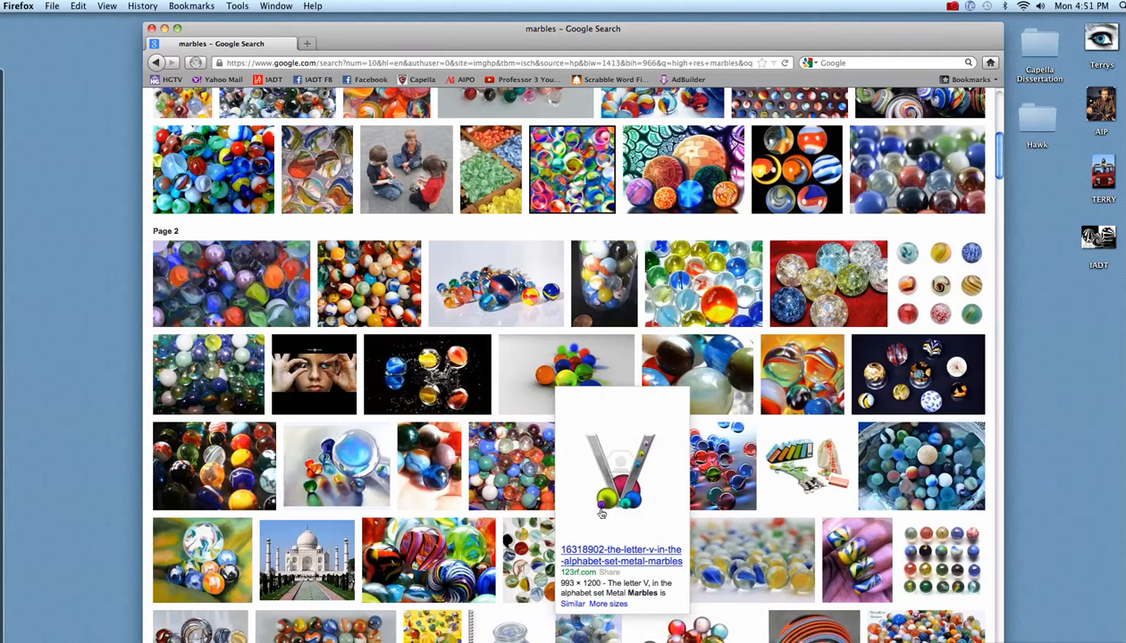
left_click(629, 491)
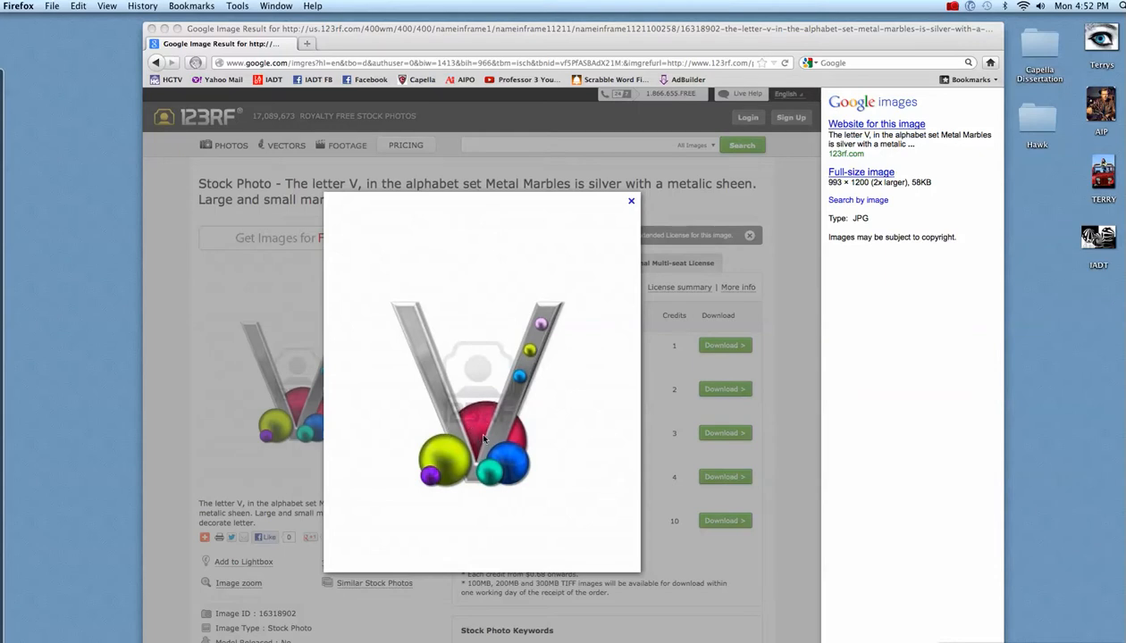
left_click(884, 175)
left_click(885, 175)
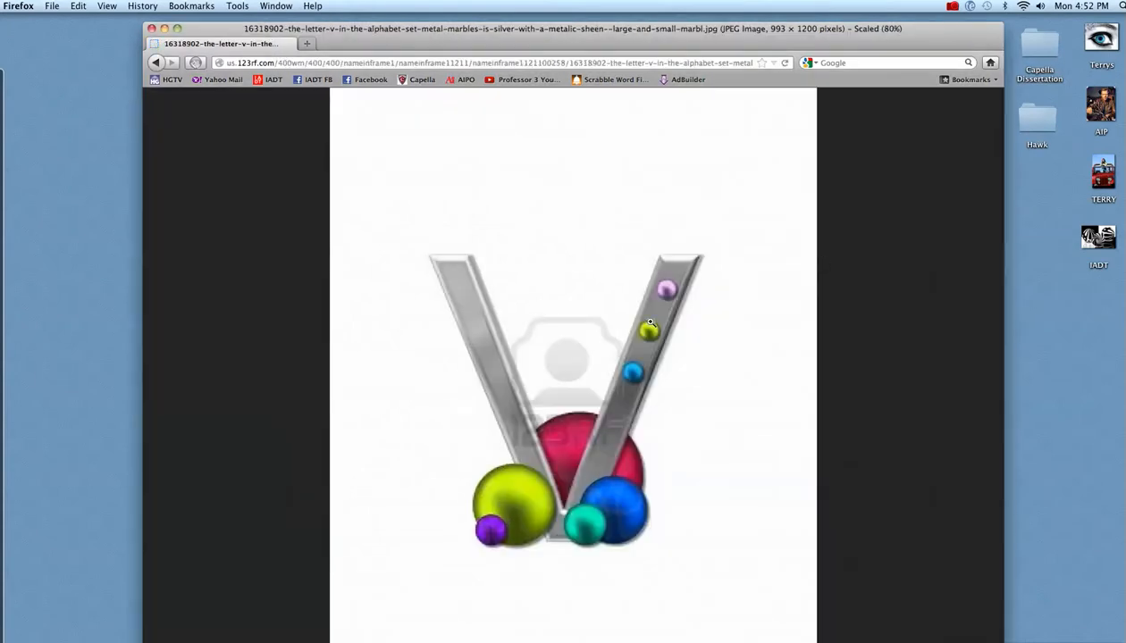
left_click(601, 491)
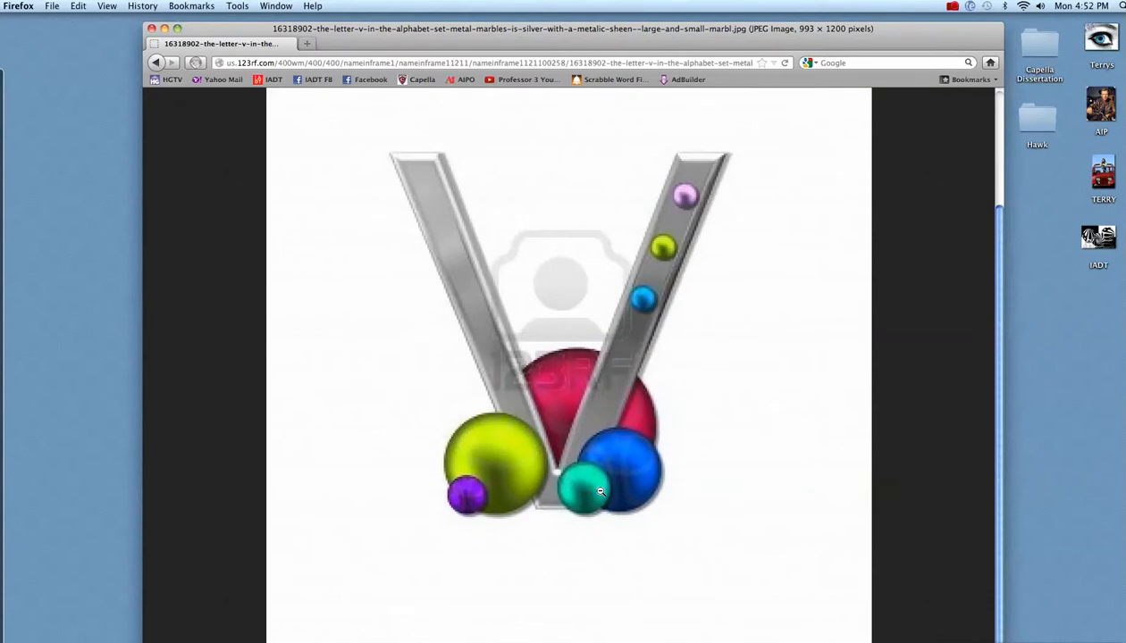
Step: Return to the marbles image results and open the full-size version of the three colorful marbles splashing in water picture
left_click(156, 62)
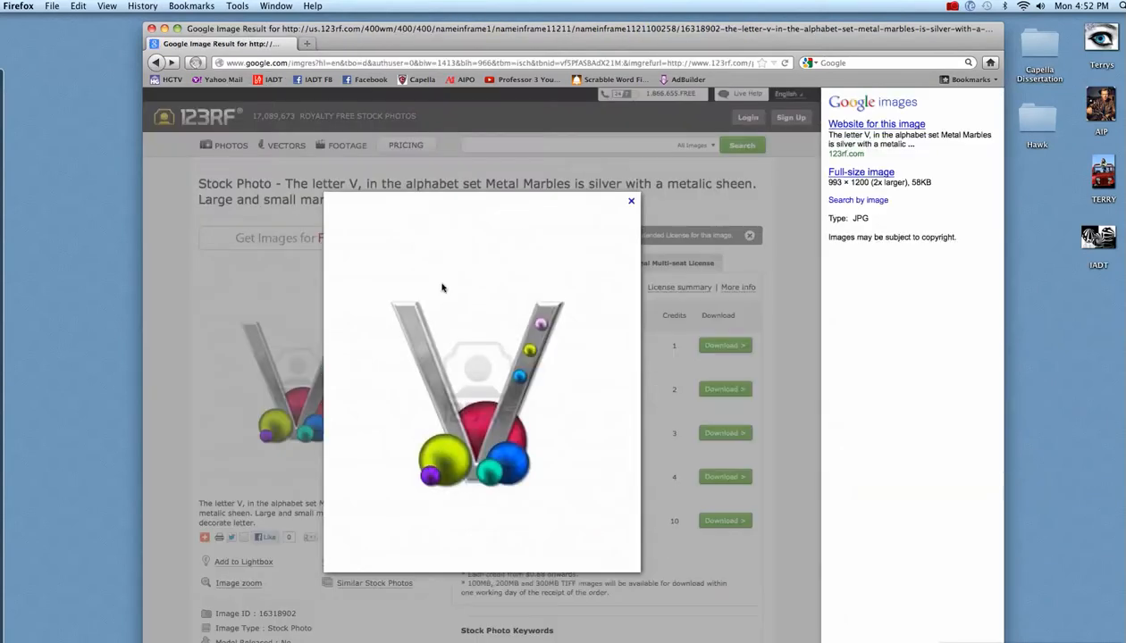
left_click(155, 63)
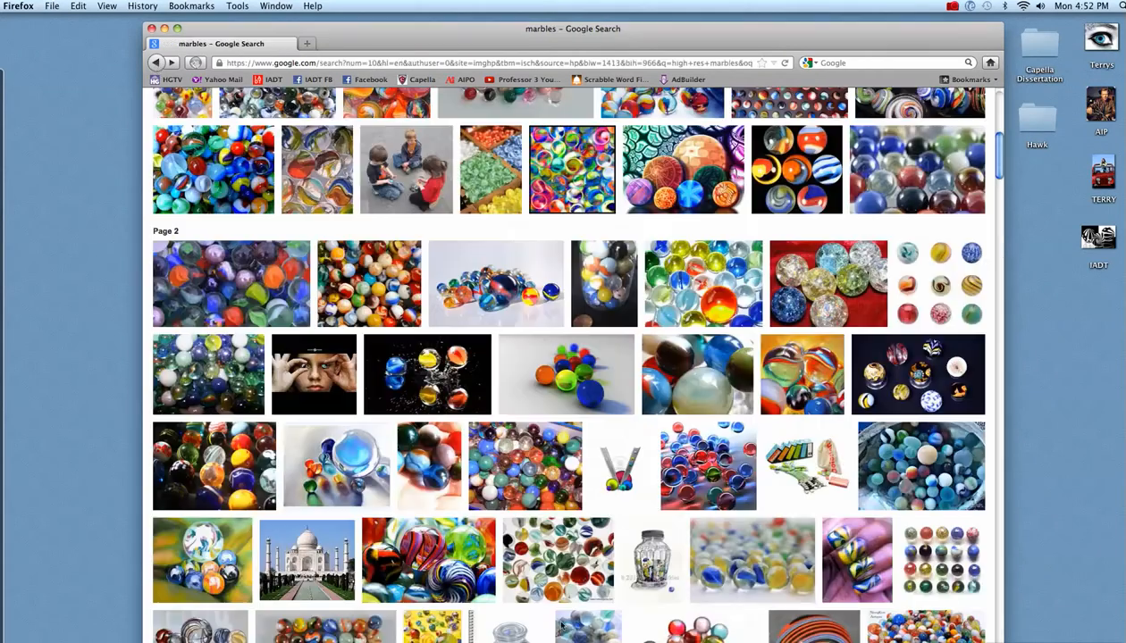
mouse_move(437, 379)
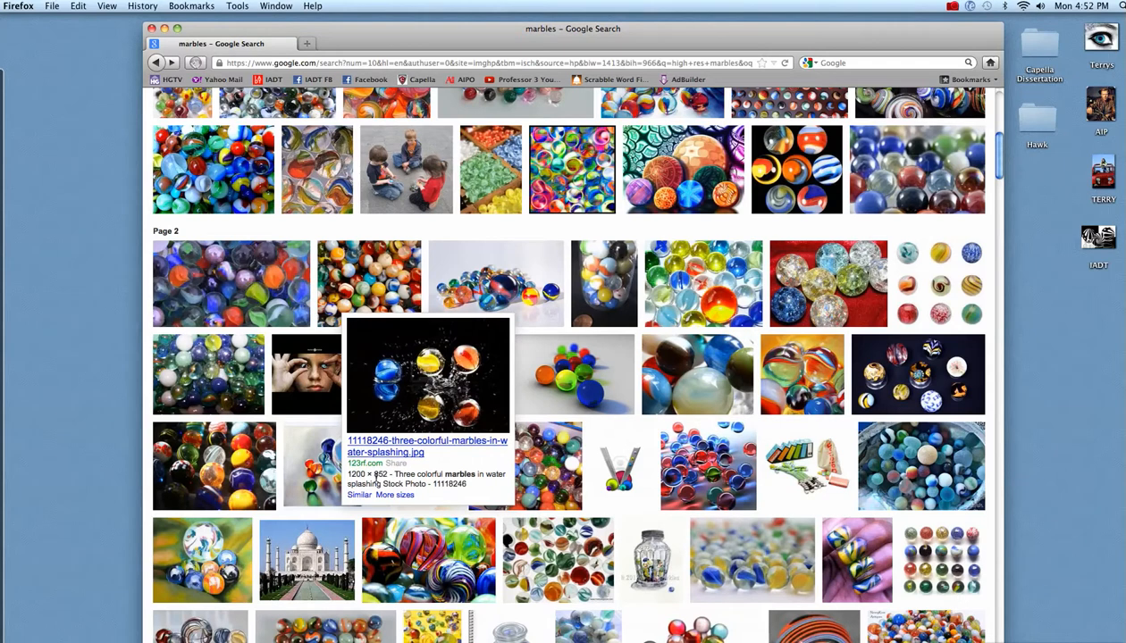
left_click(449, 367)
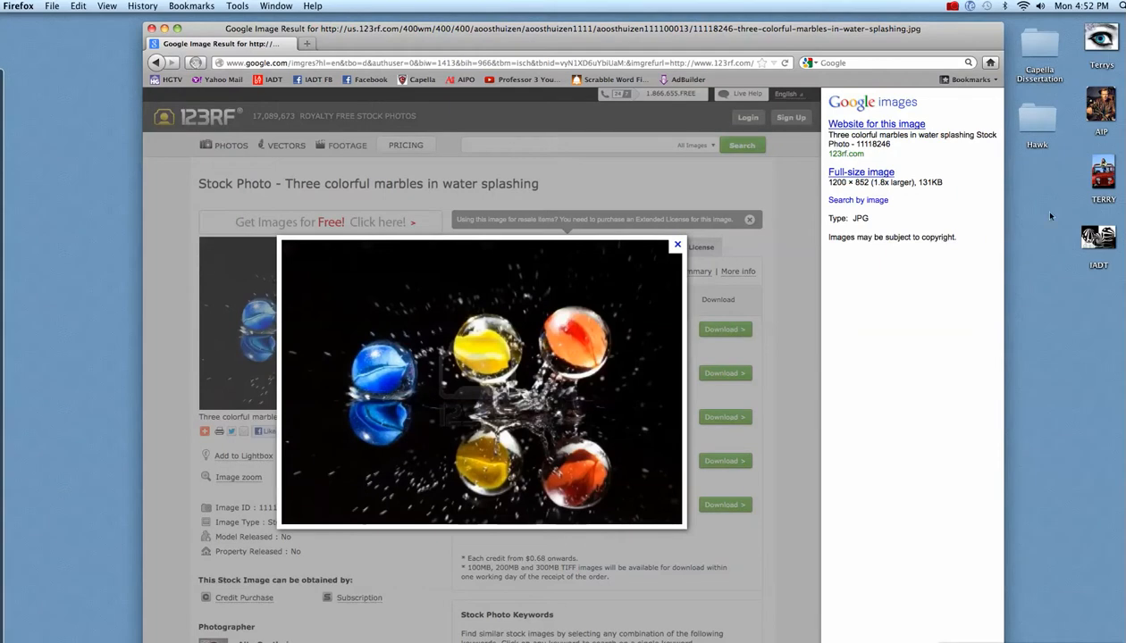
left_click(838, 175)
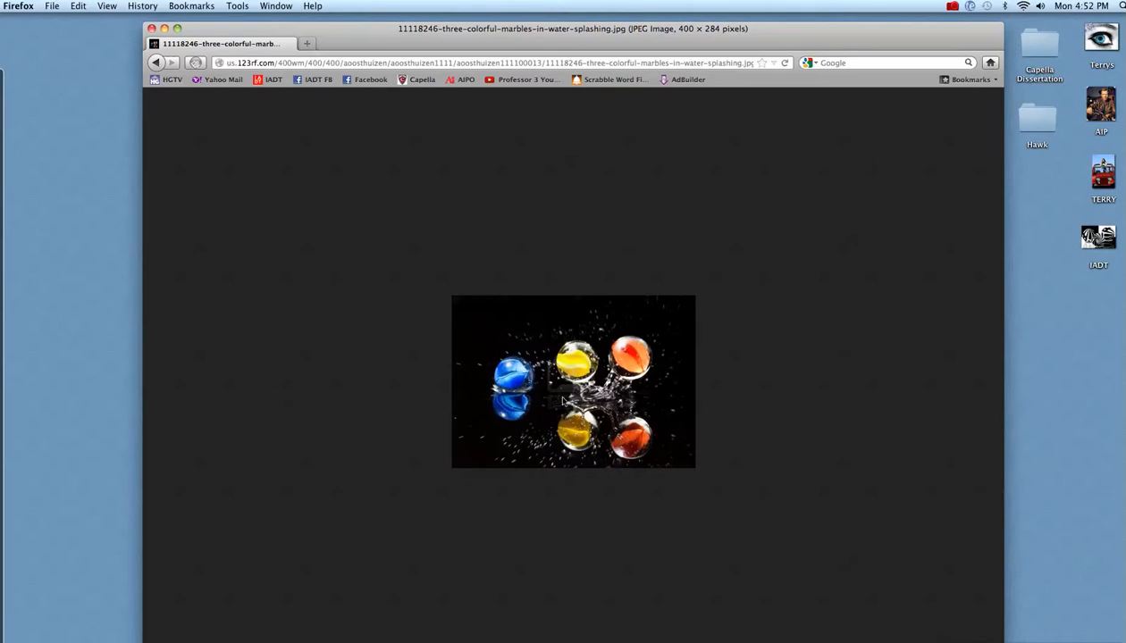
Step: Save the water-splash marbles image into the Marbles folder on the Desktop, and close the downloads list and the browser window
right_click(562, 400)
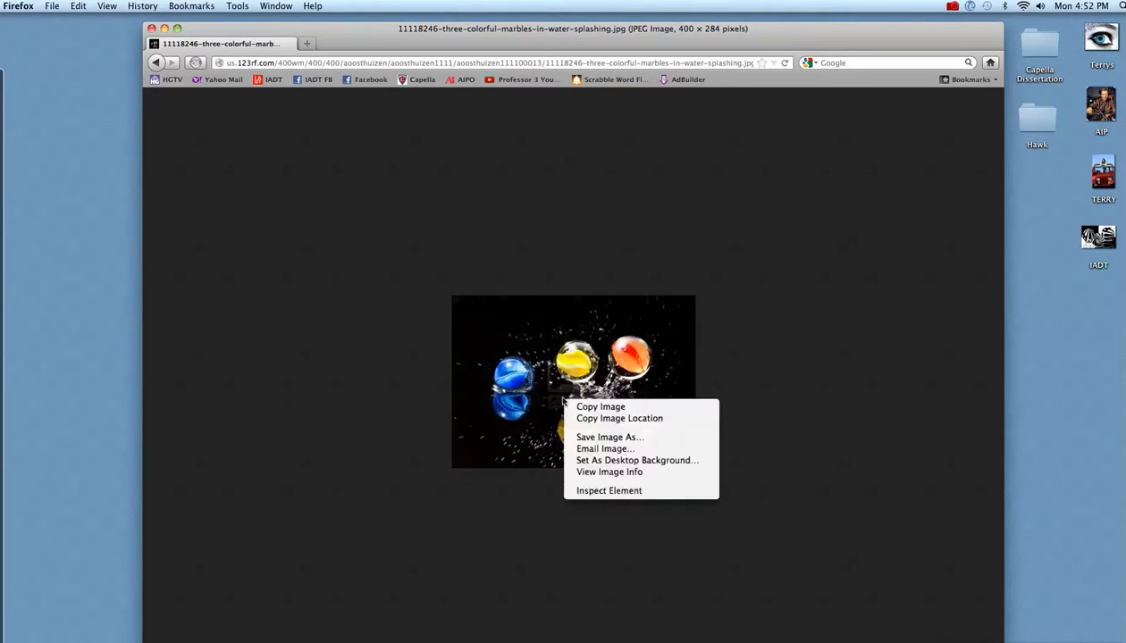
left_click(589, 438)
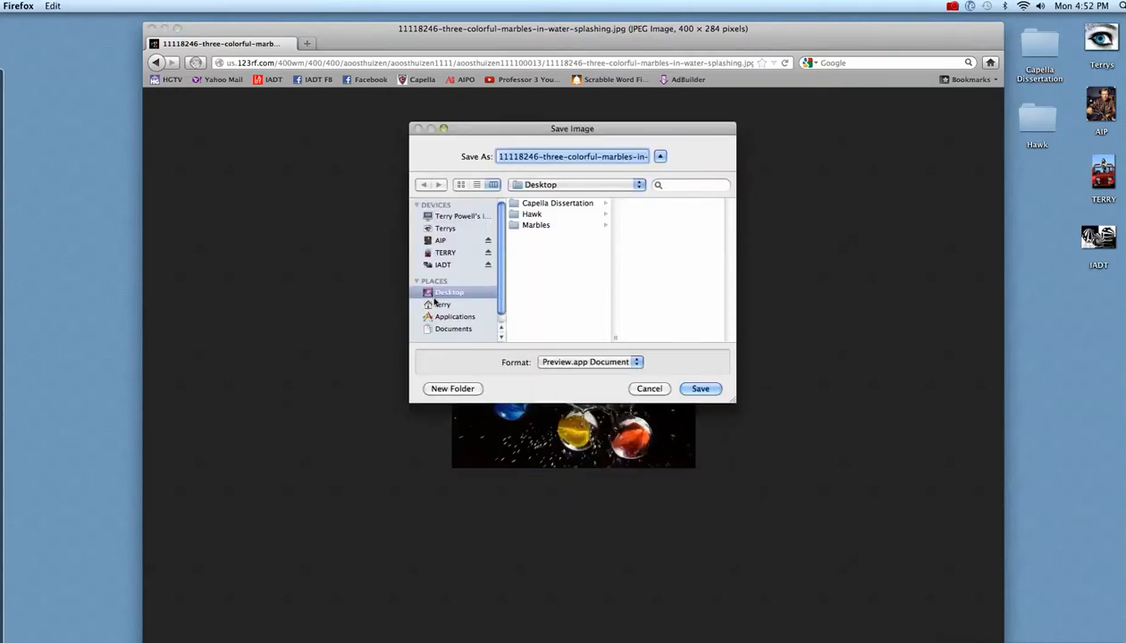
left_click(534, 224)
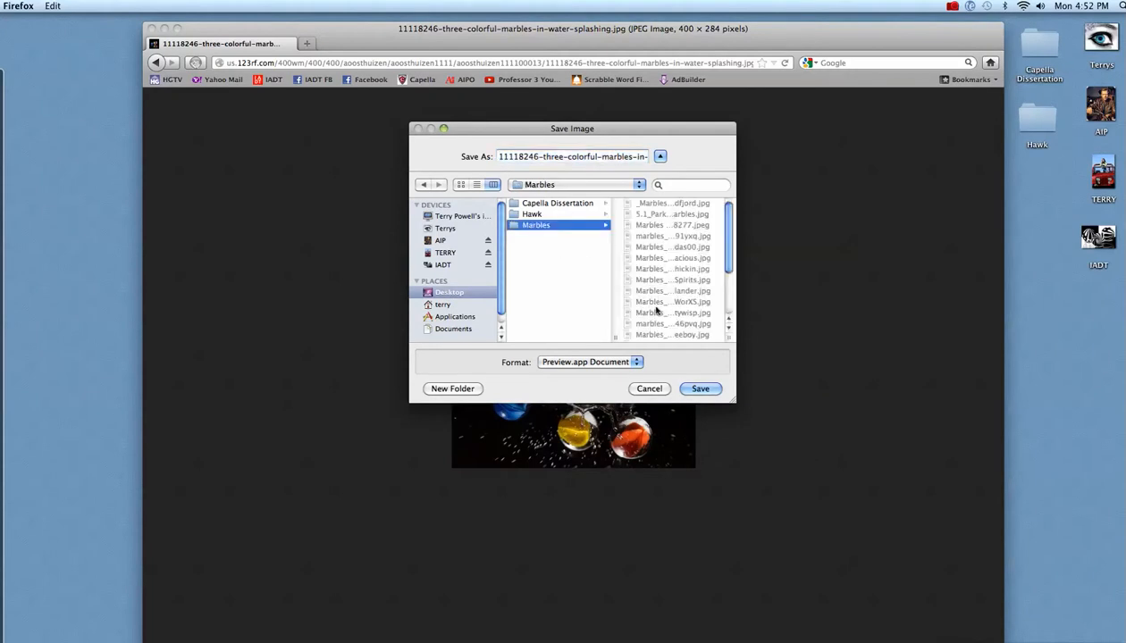
left_click(707, 389)
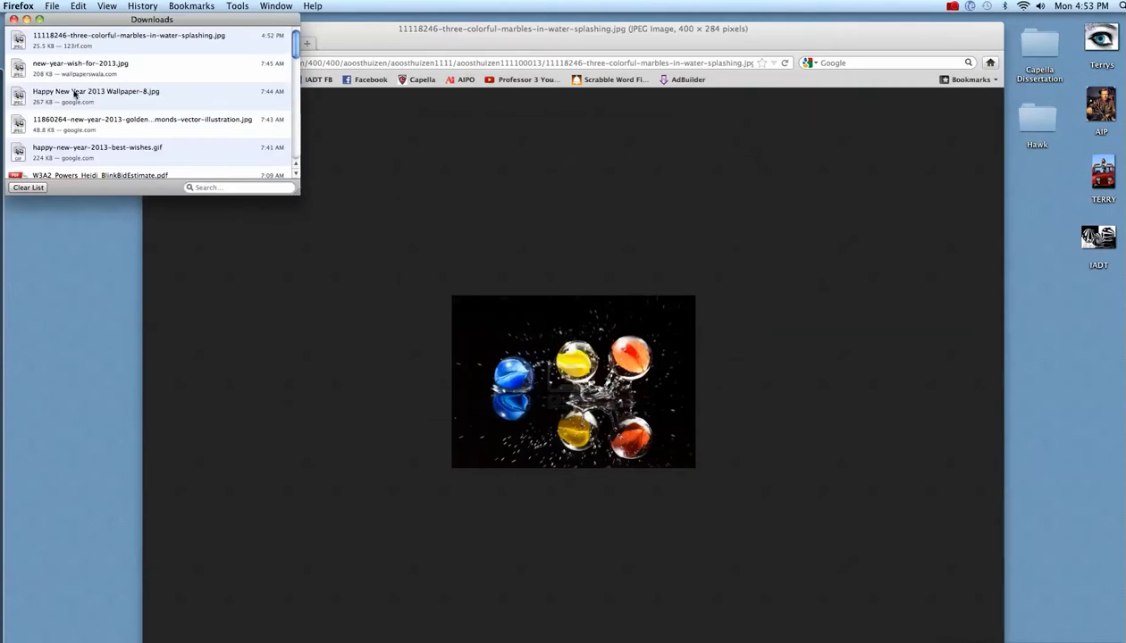
left_click(12, 19)
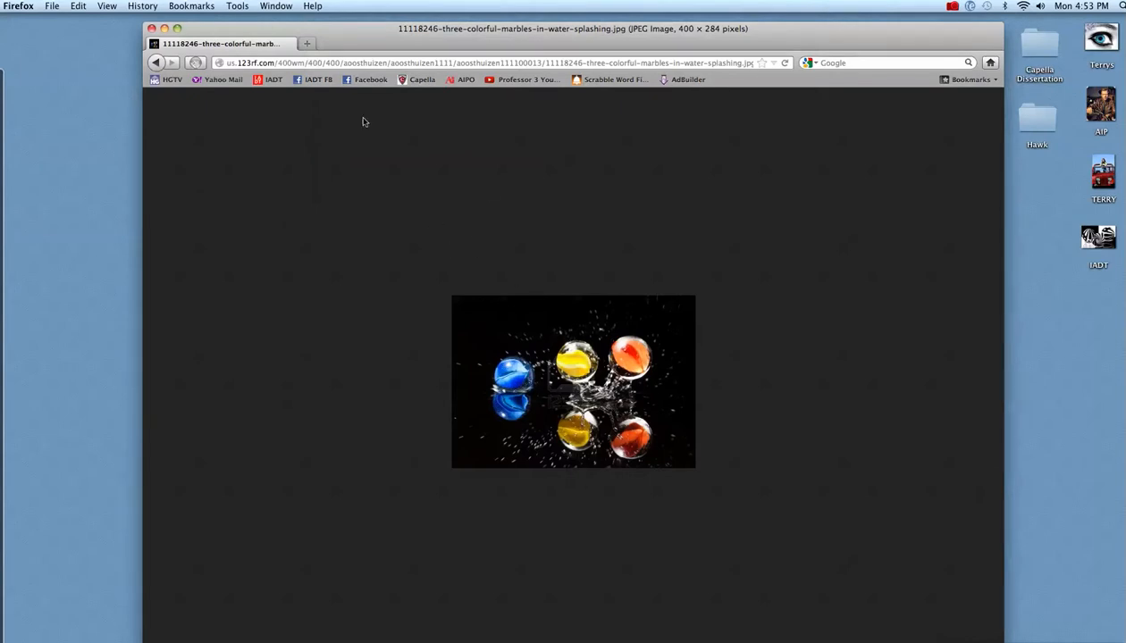
left_click(151, 29)
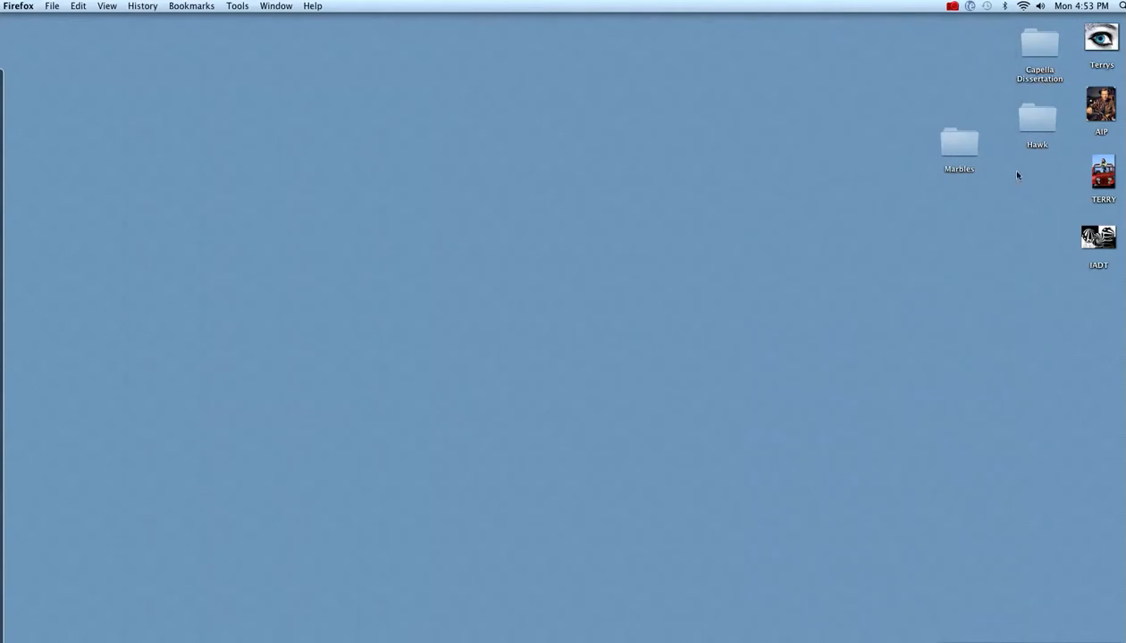
Step: Reposition the Marbles folder on the desktop so that it sits below the Hawk folder
left_click_drag(956, 150, 885, 167)
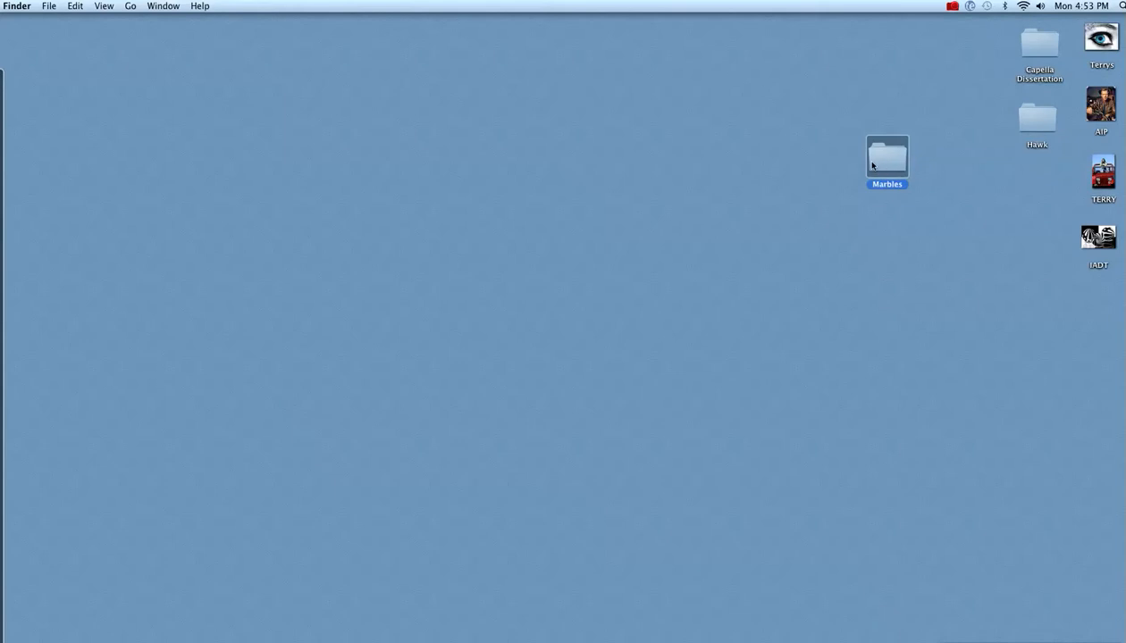
left_click_drag(881, 164, 913, 173)
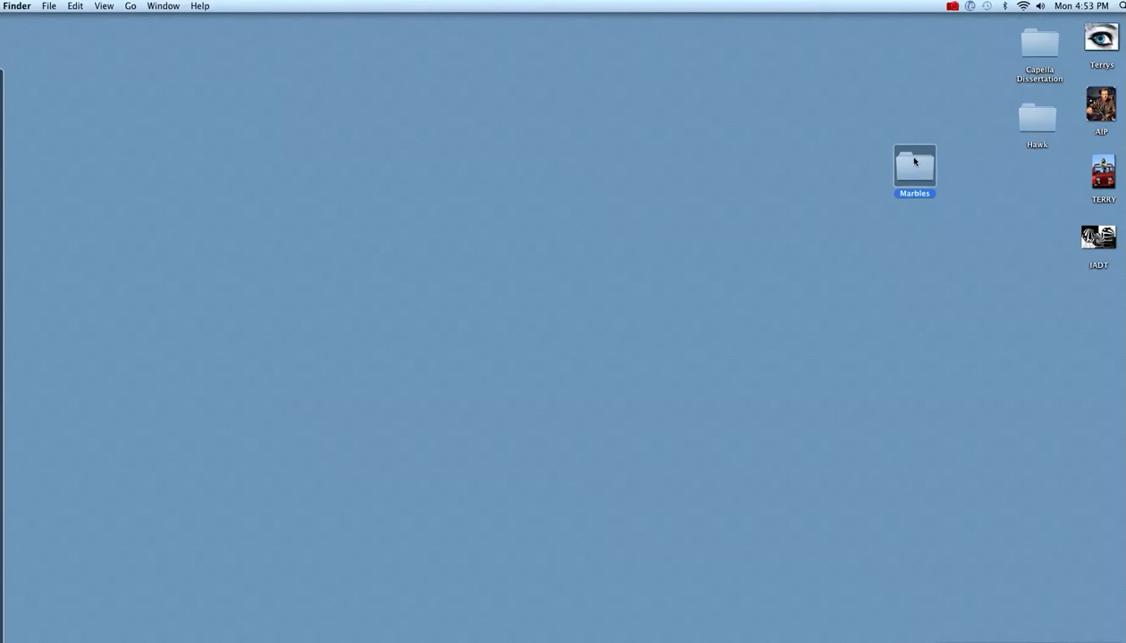
left_click_drag(916, 174, 1023, 204)
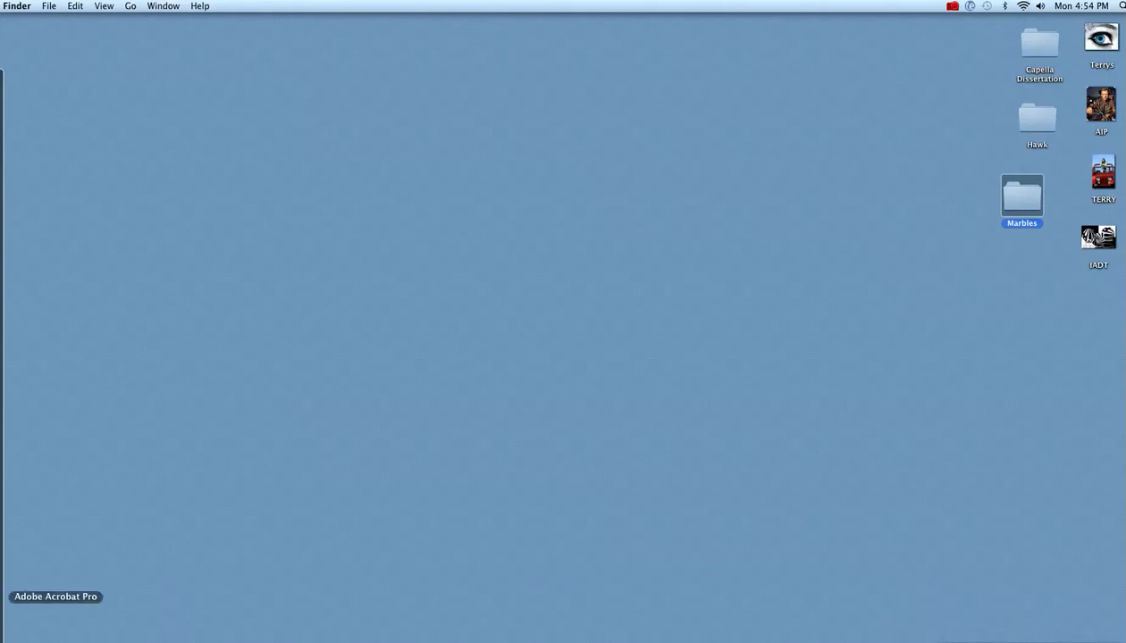
Step: Switch to Adobe Acrobat Pro and start creating a PDF by merging files into a single PDF
left_click(2, 597)
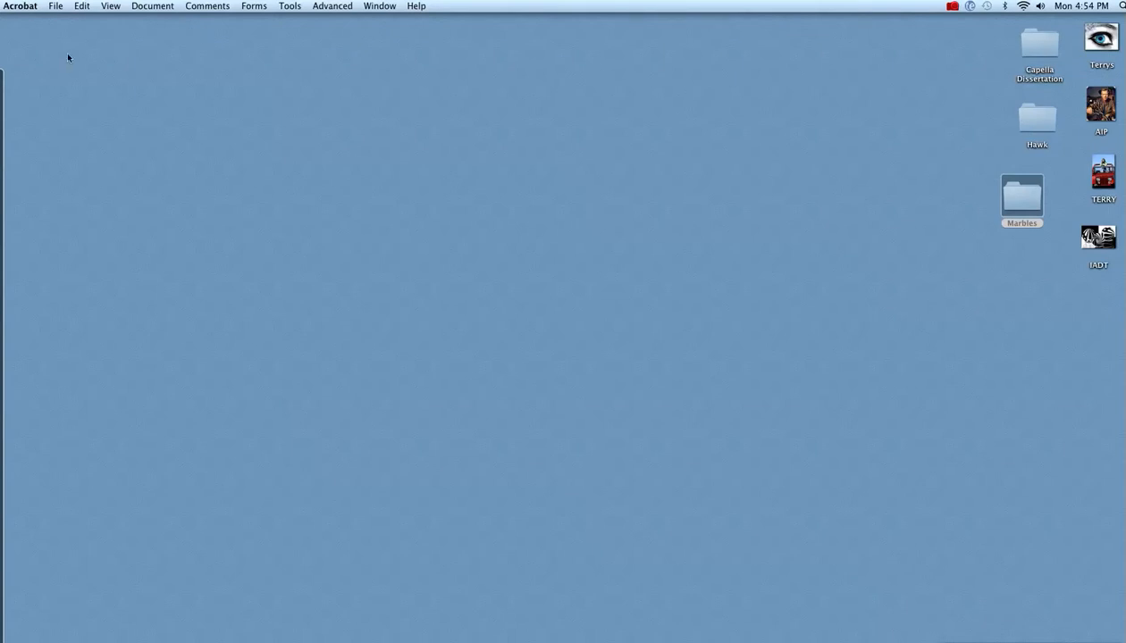
left_click(19, 8)
mouse_move(60, 9)
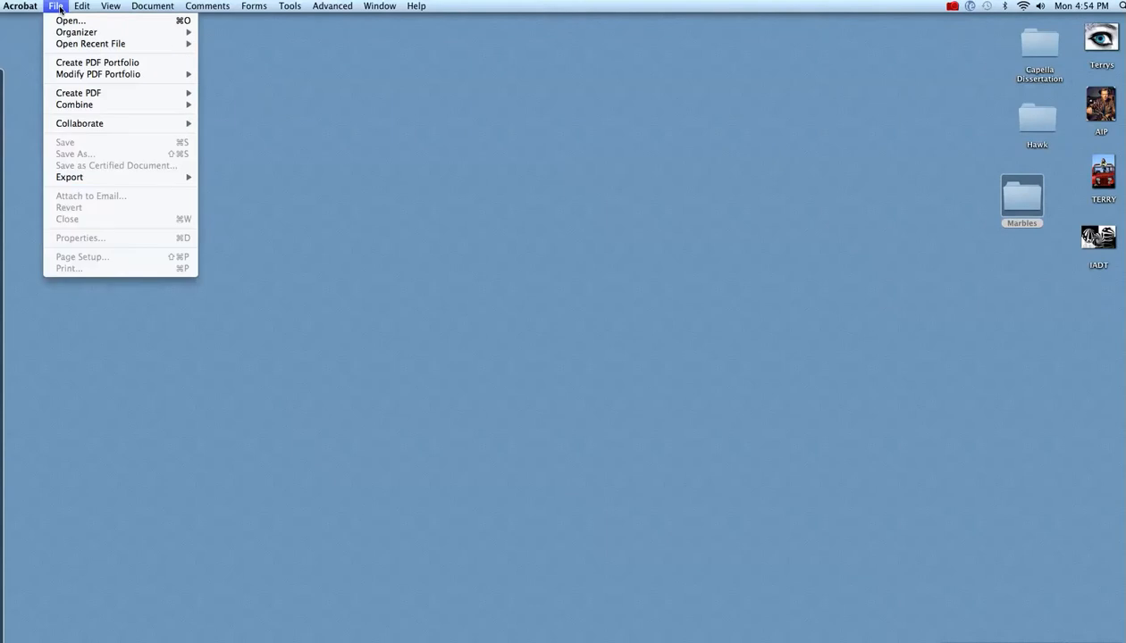
mouse_move(77, 95)
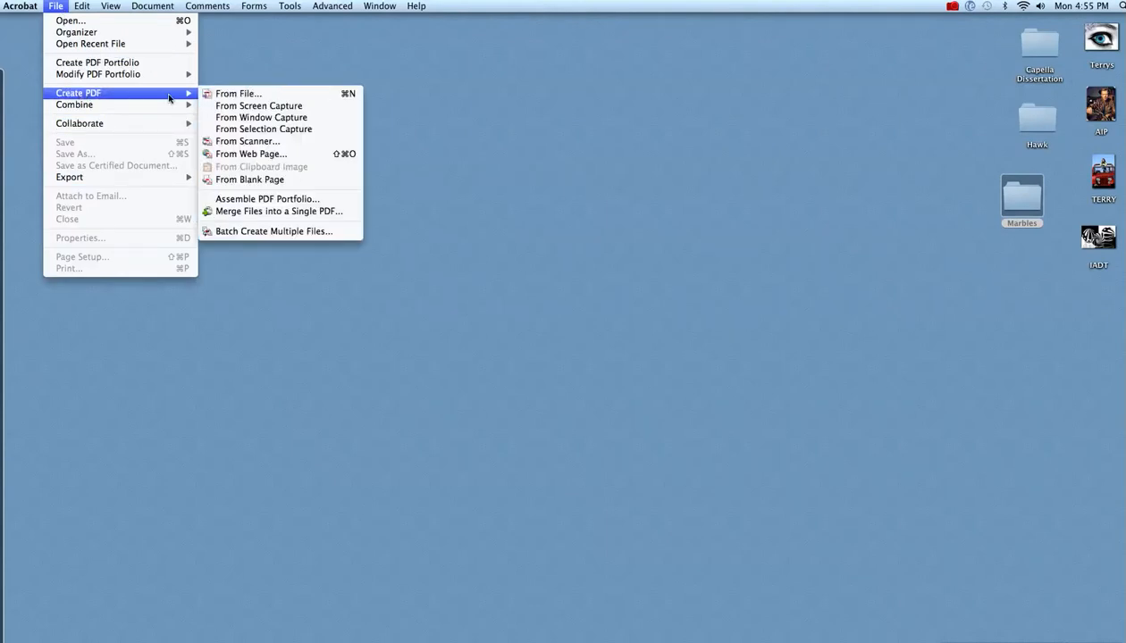
left_click(354, 217)
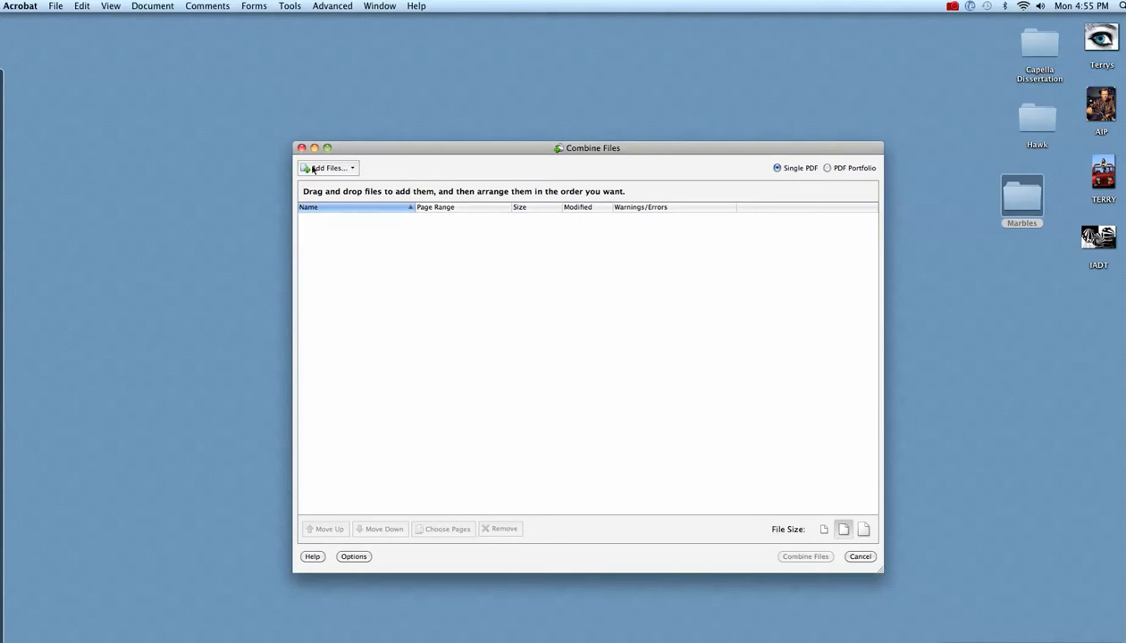
Step: Add the eight consecutive images starting at Marbles 1-658277.jpeg from the Marbles folder to the combine list, and remove them again
left_click(353, 170)
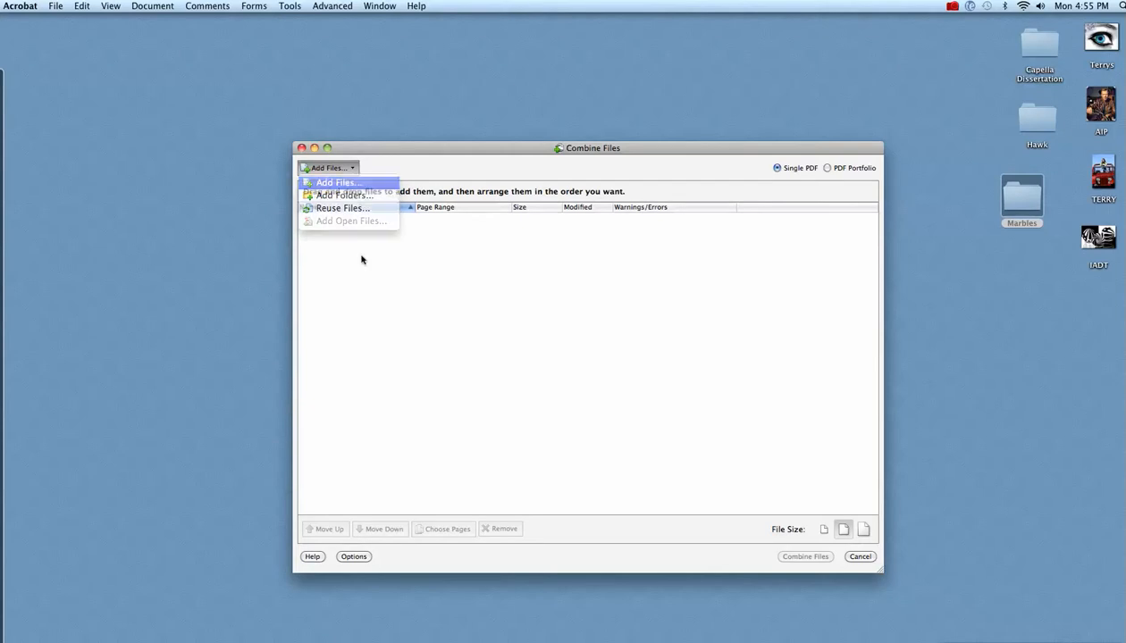
left_click(357, 184)
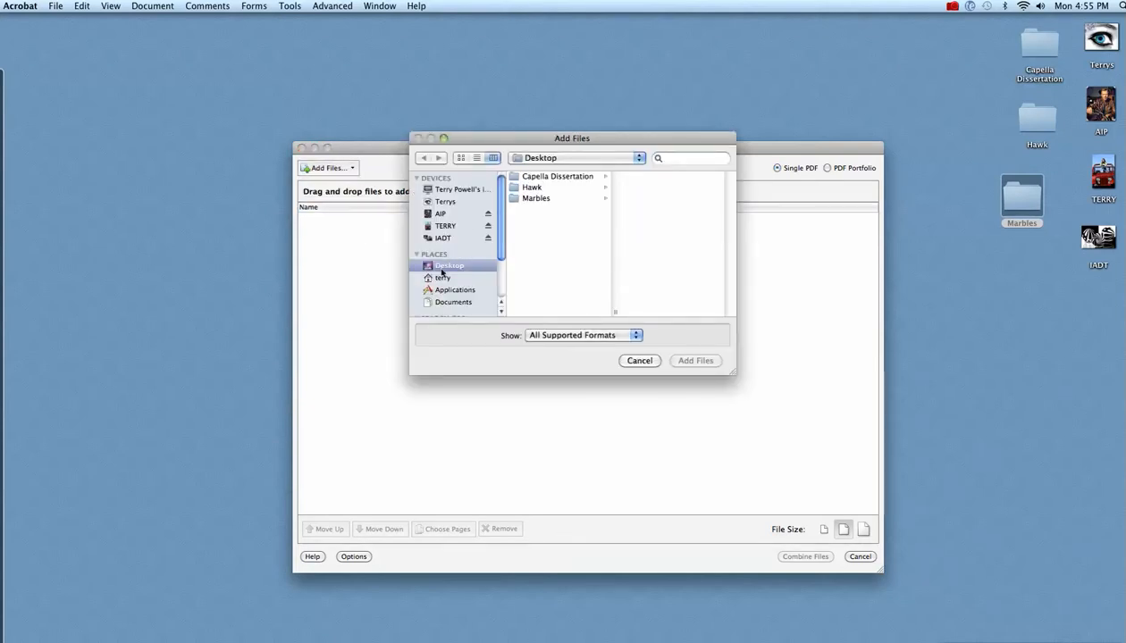
left_click(532, 197)
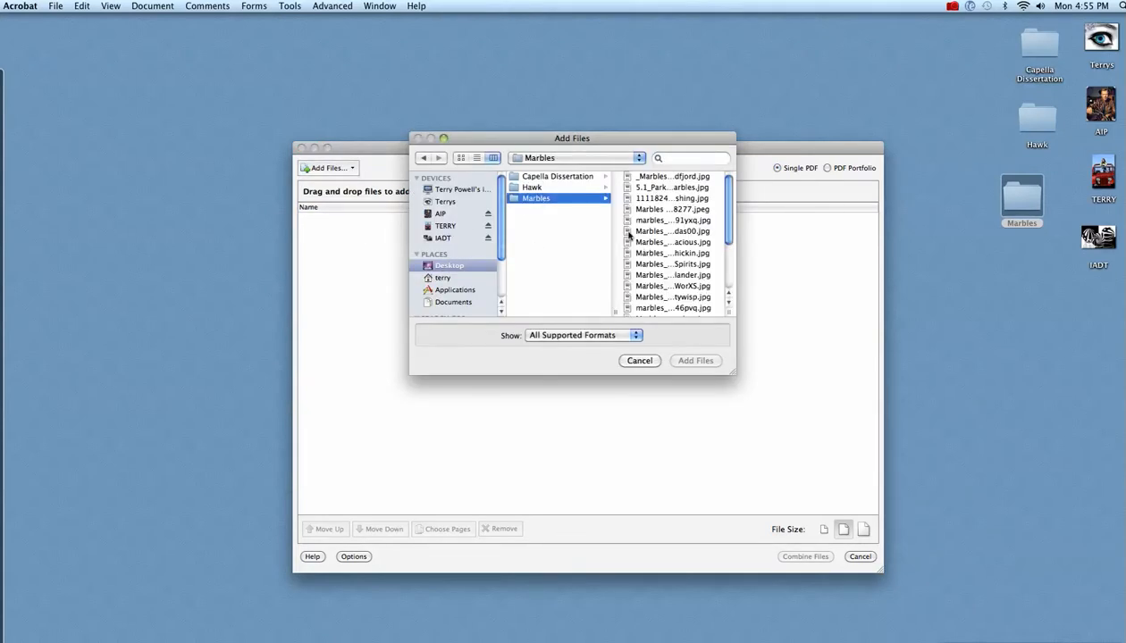
left_click(639, 209)
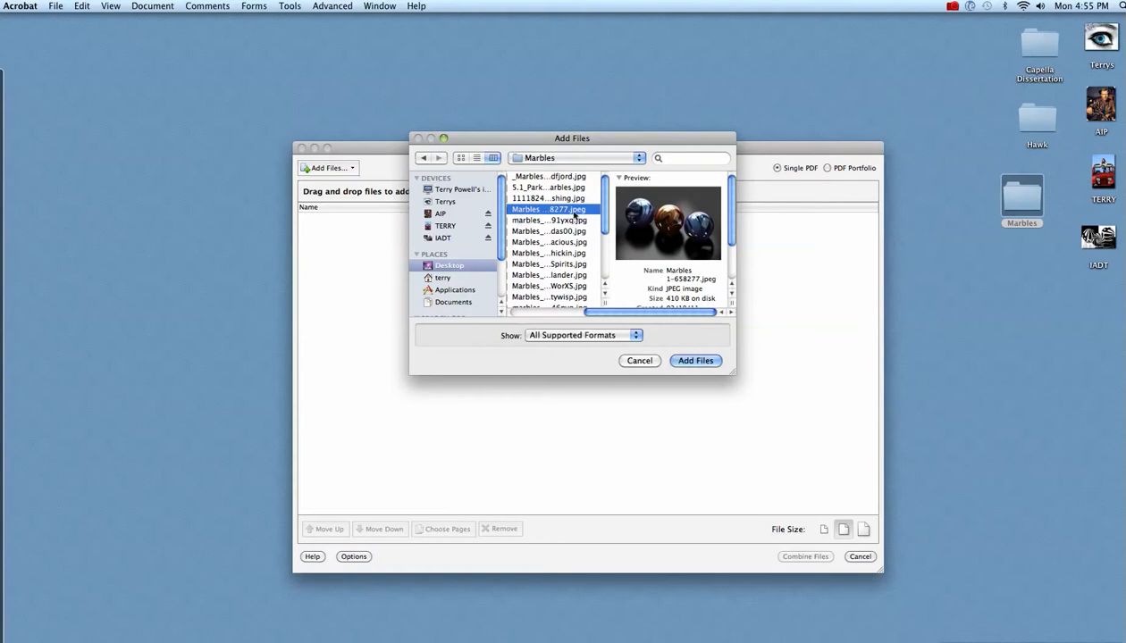
left_click(516, 286, "shift")
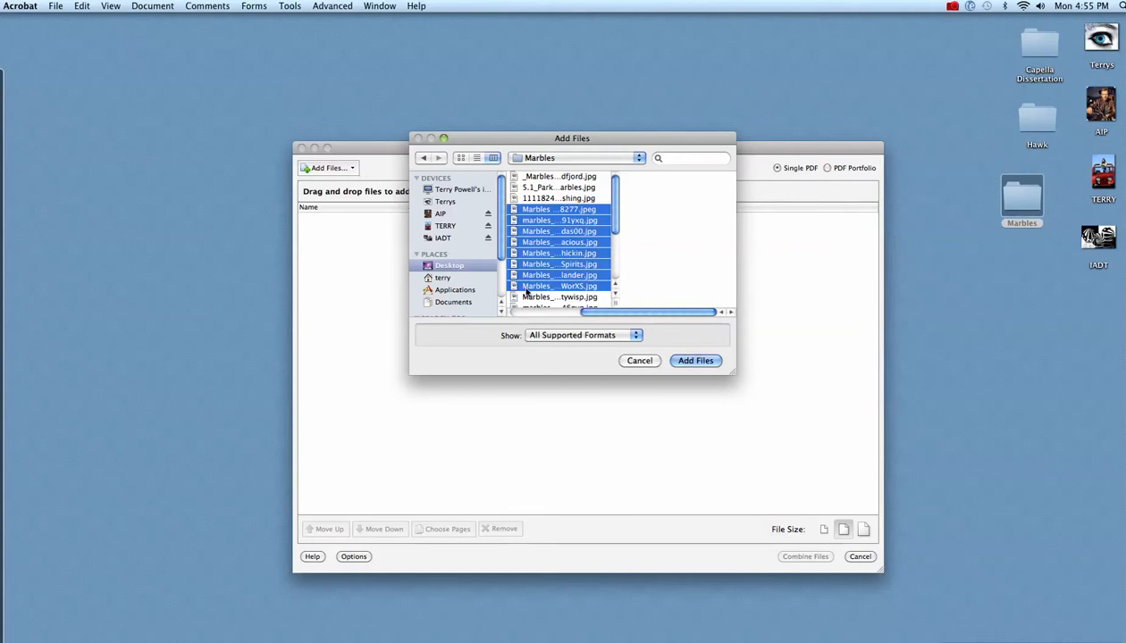
left_click(704, 362)
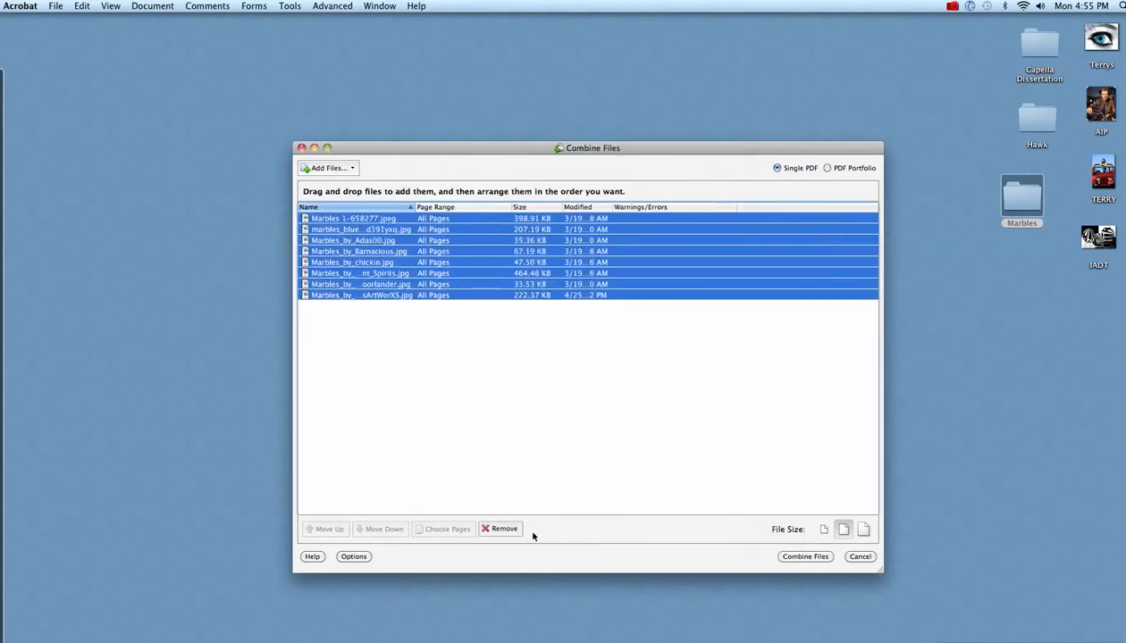
left_click(502, 528)
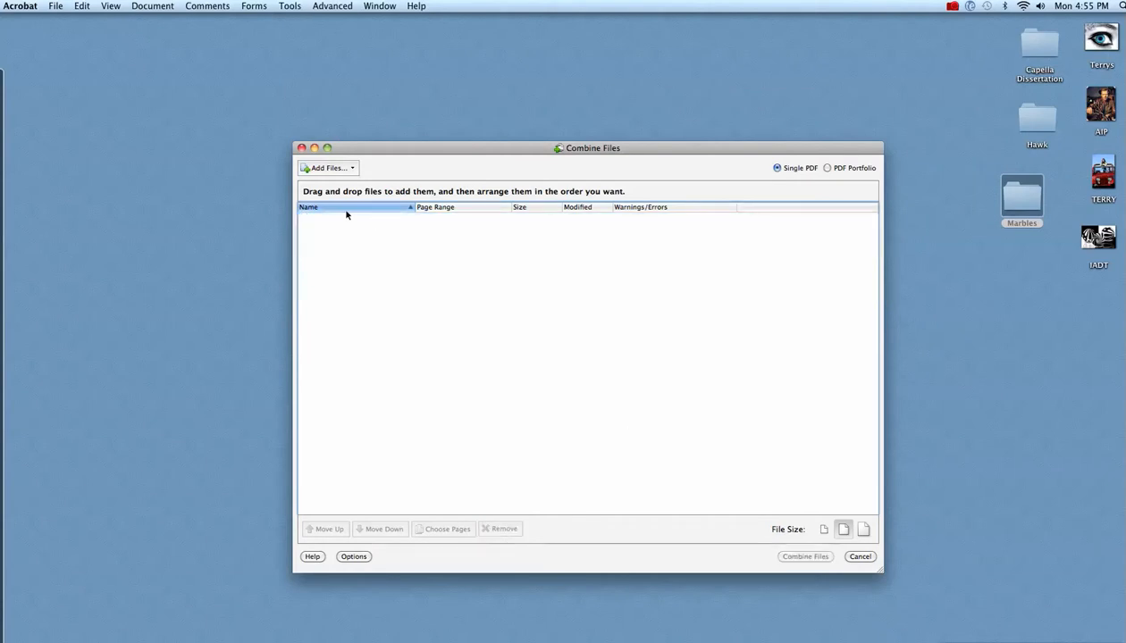
Step: Add six individually selected images from the Marbles folder, including Marbles_by_chickin.jpg and marbles.jpg, to the combine list, and remove them all again
left_click(351, 169)
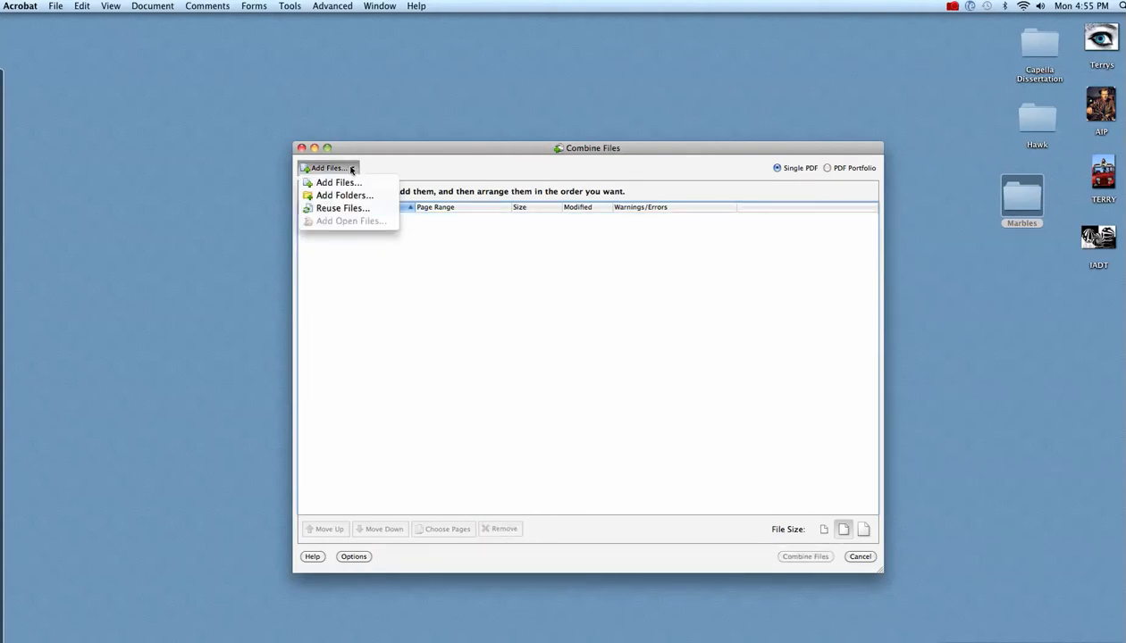
left_click(340, 183)
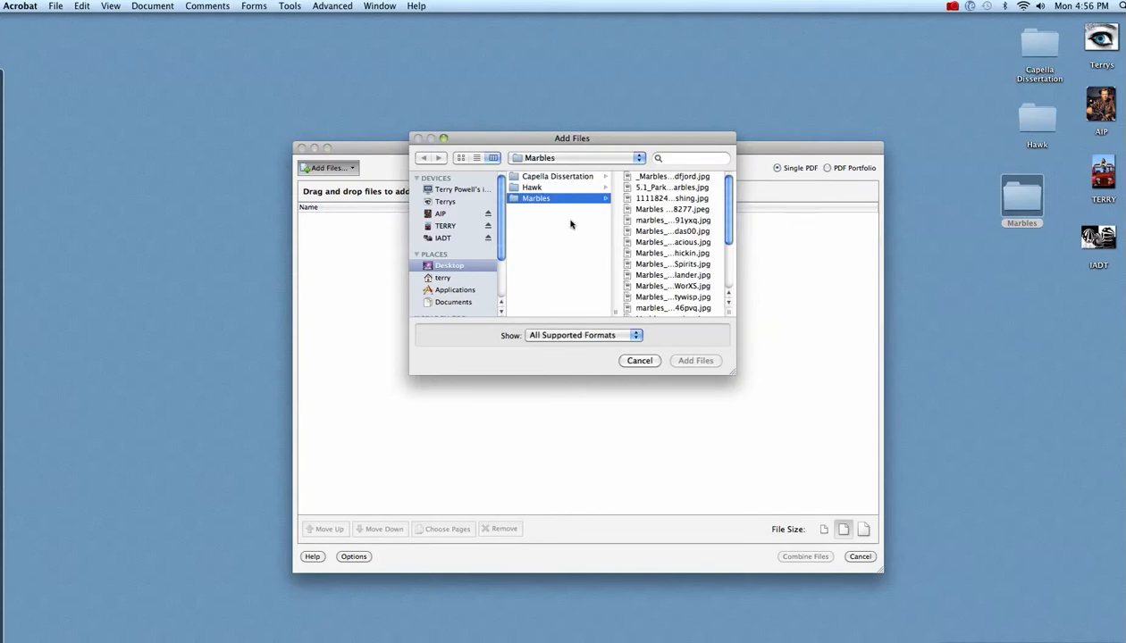
left_click(650, 223)
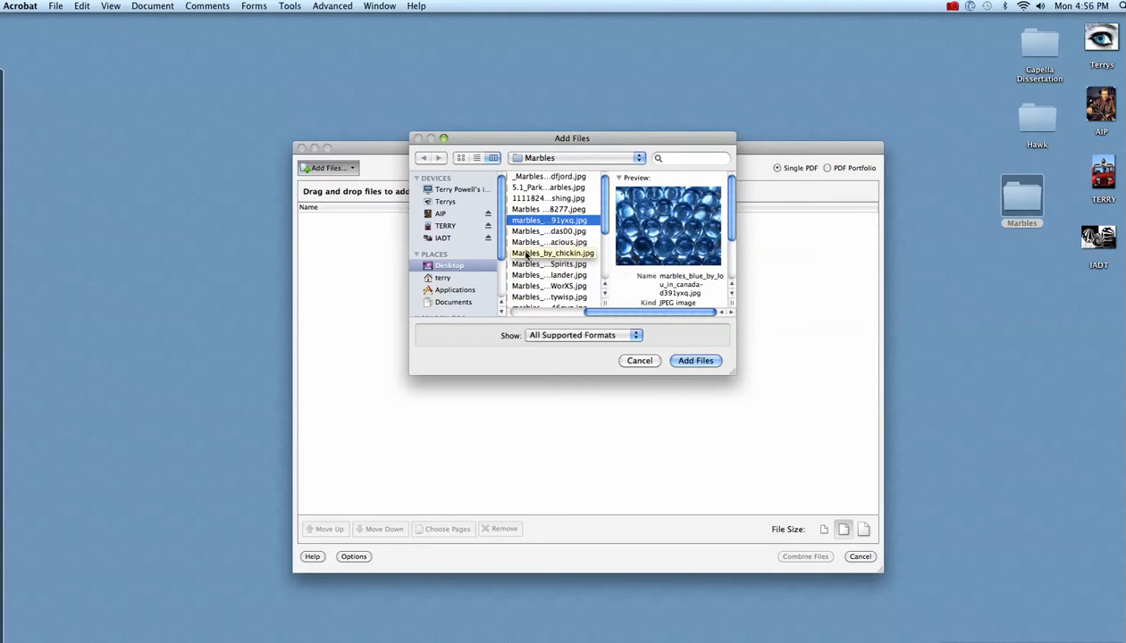
left_click(527, 254, "super")
left_click(522, 275, "super")
left_click(522, 286, "super")
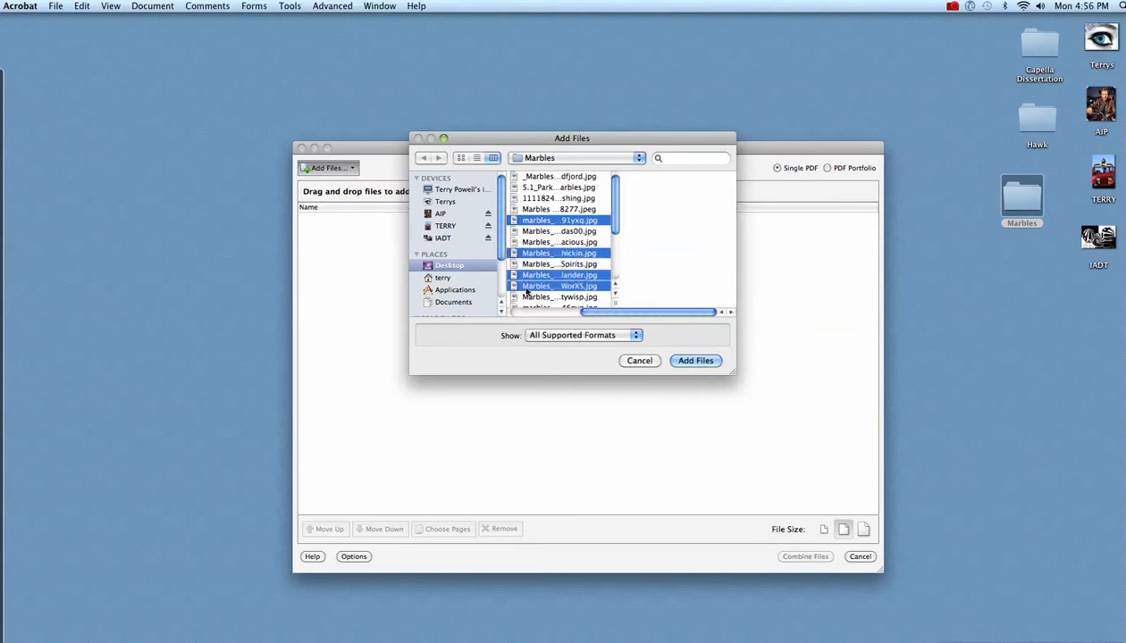
scroll(527, 302, "down", 3)
left_click(530, 265, "super")
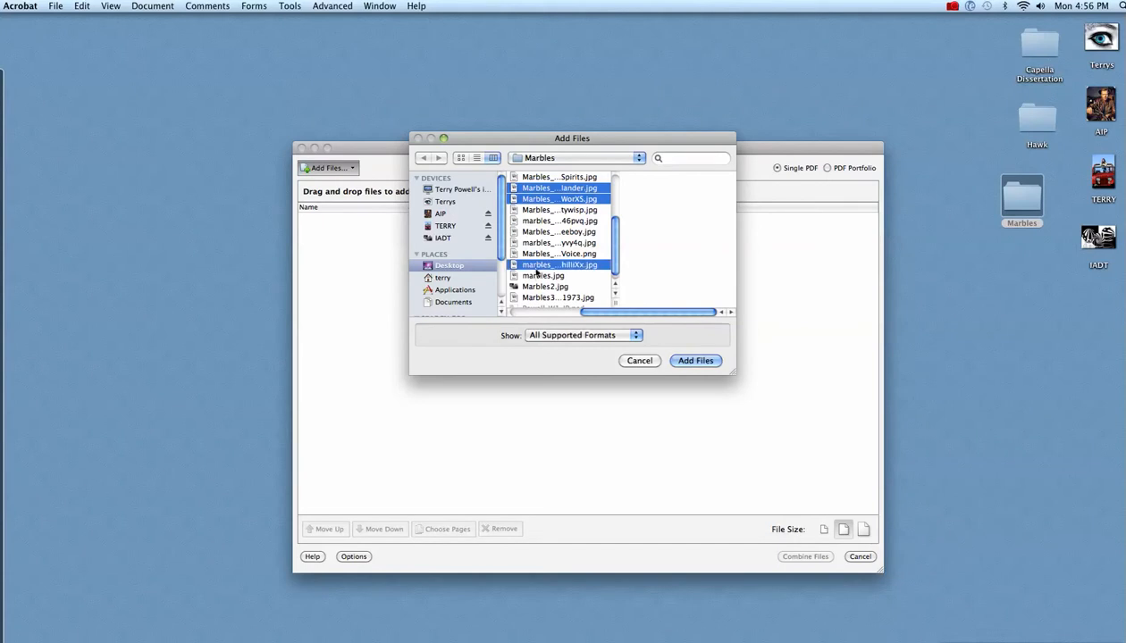
left_click(529, 276, "super")
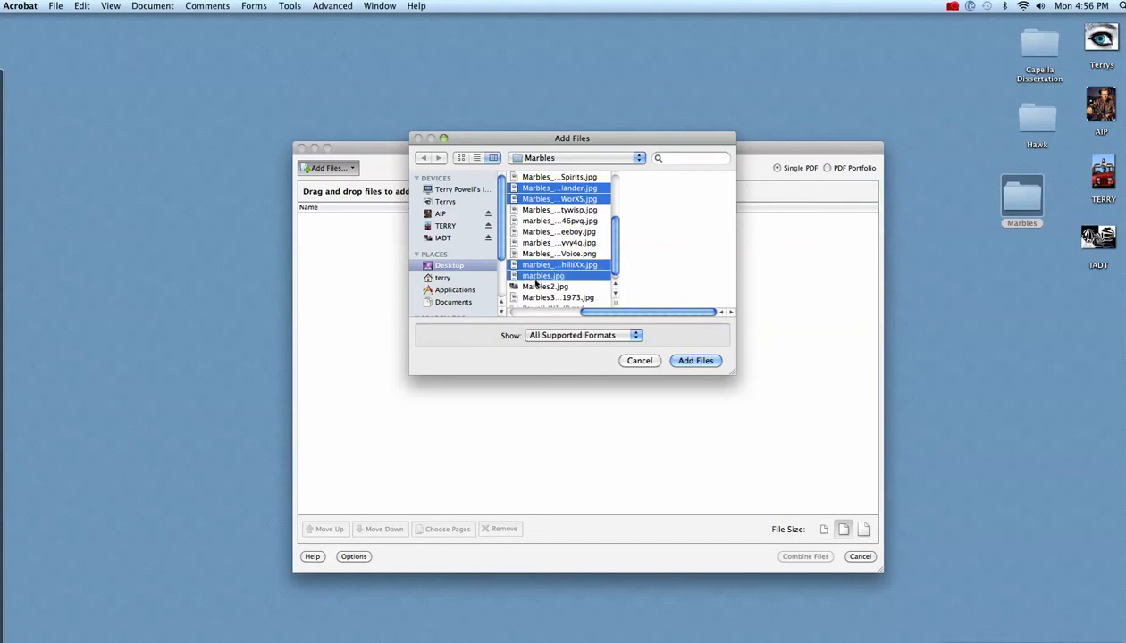
left_click(693, 360)
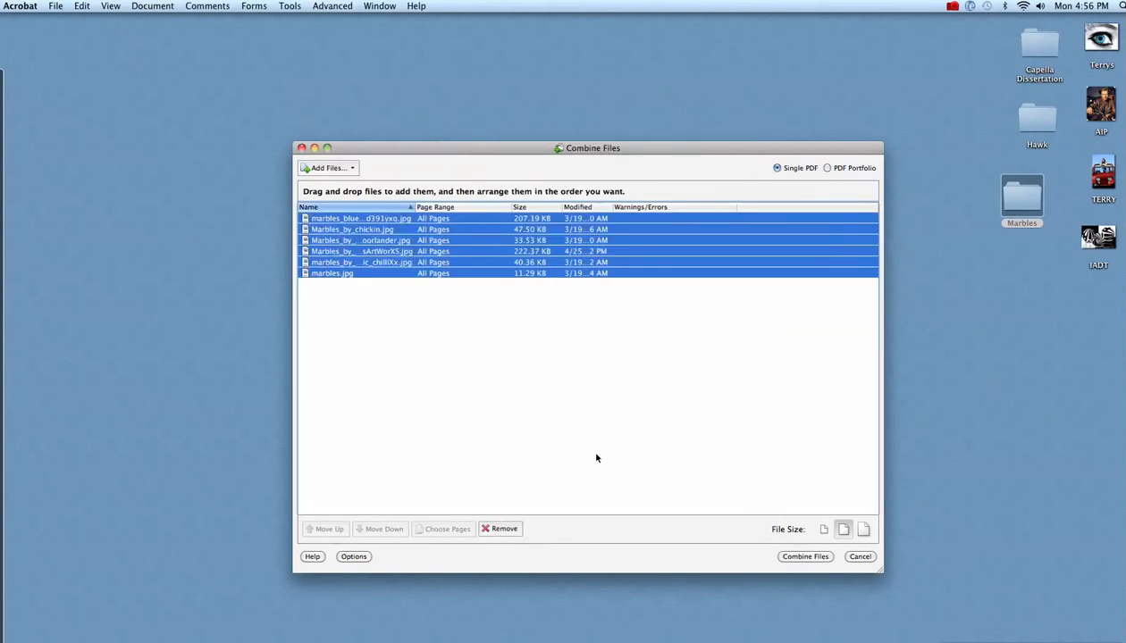
left_click(512, 530)
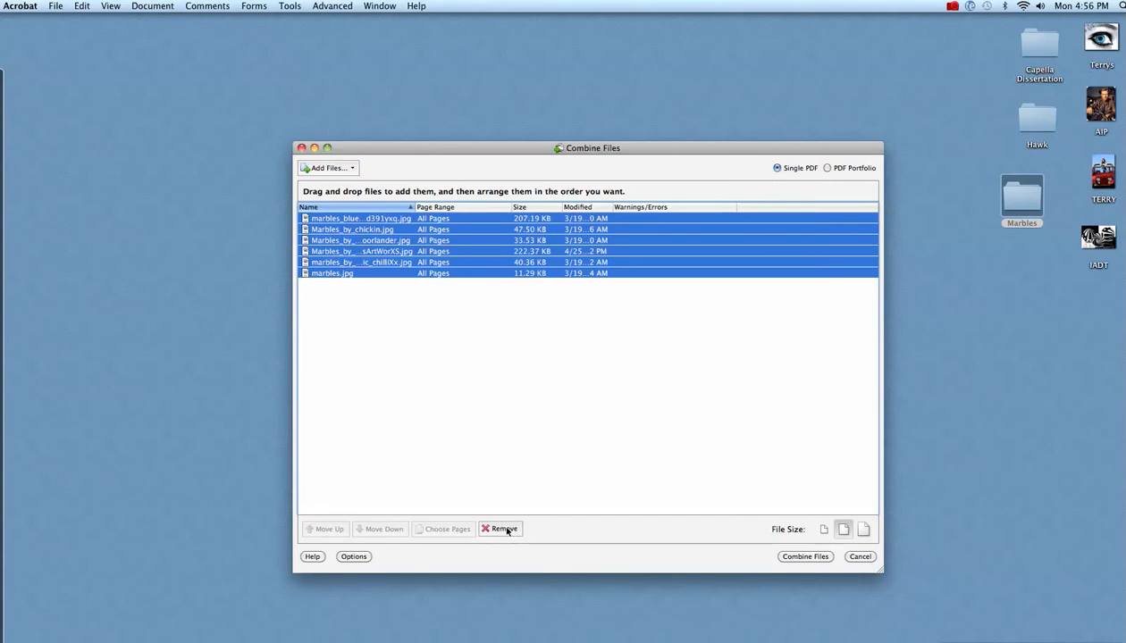
Step: Add the entire Marbles folder to the combine list, try to combine its files into a single PDF, and return to the file list
left_click(353, 171)
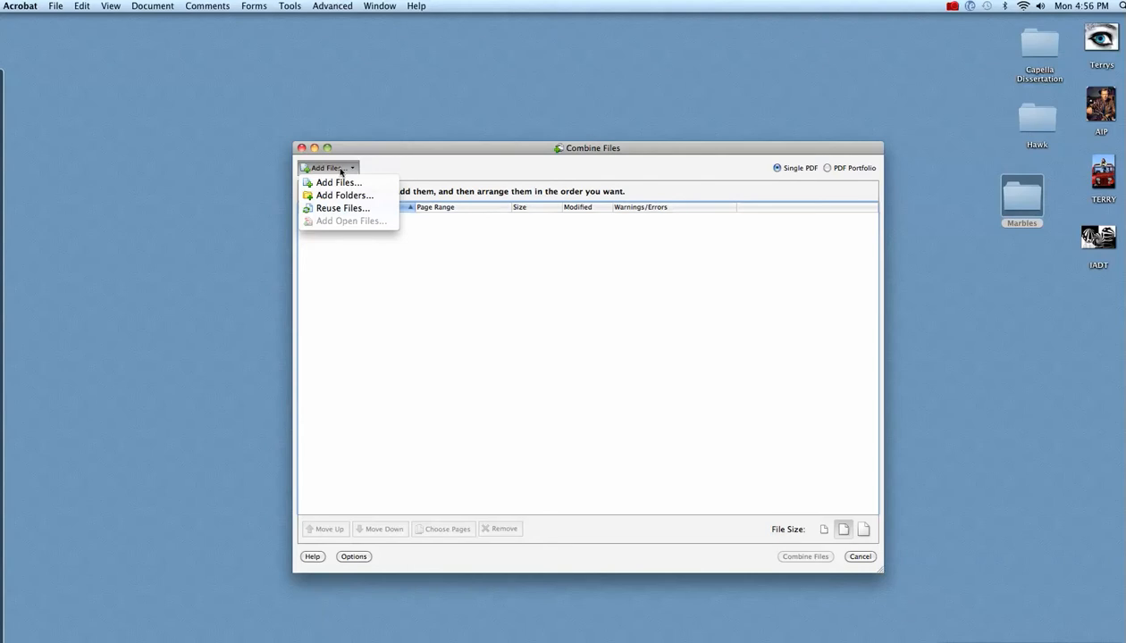
left_click(375, 201)
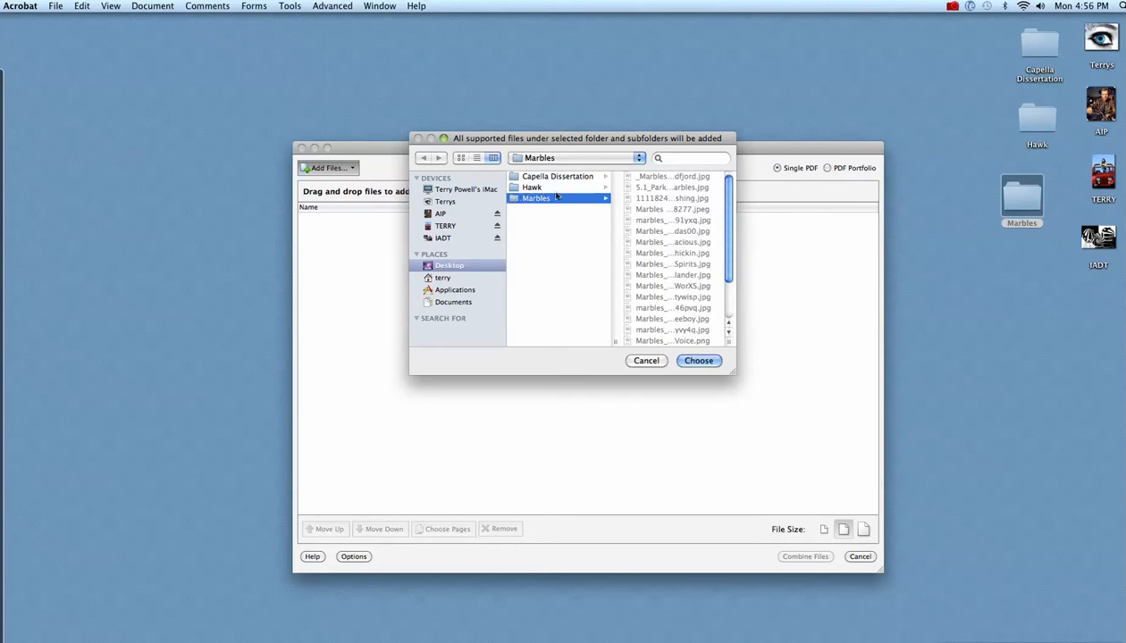
left_click(699, 361)
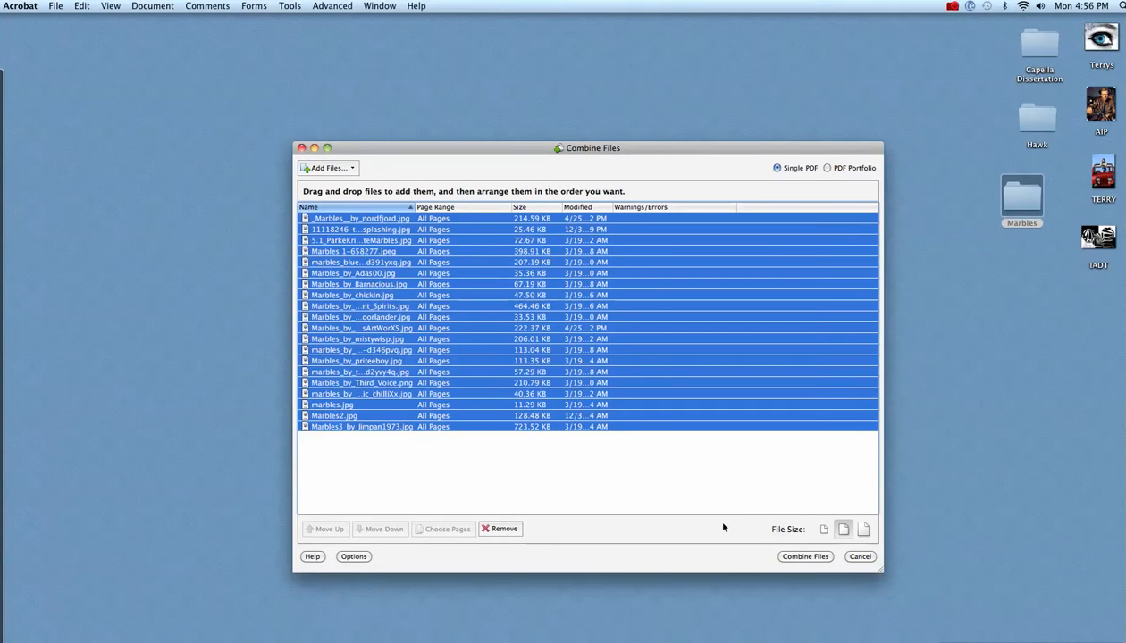
left_click(805, 556)
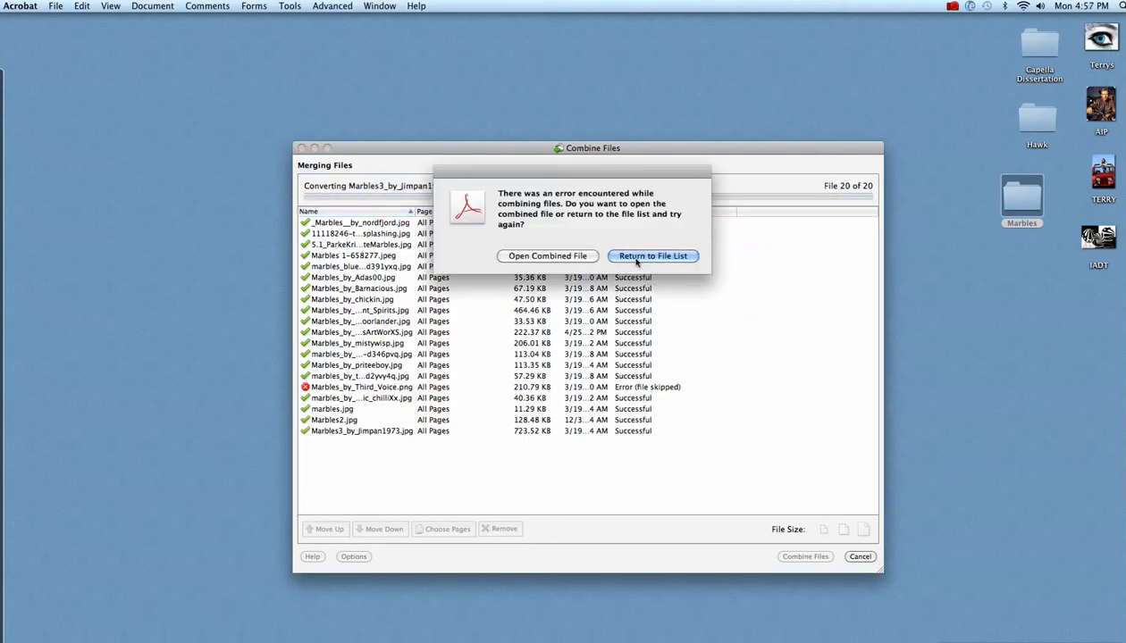
left_click(637, 257)
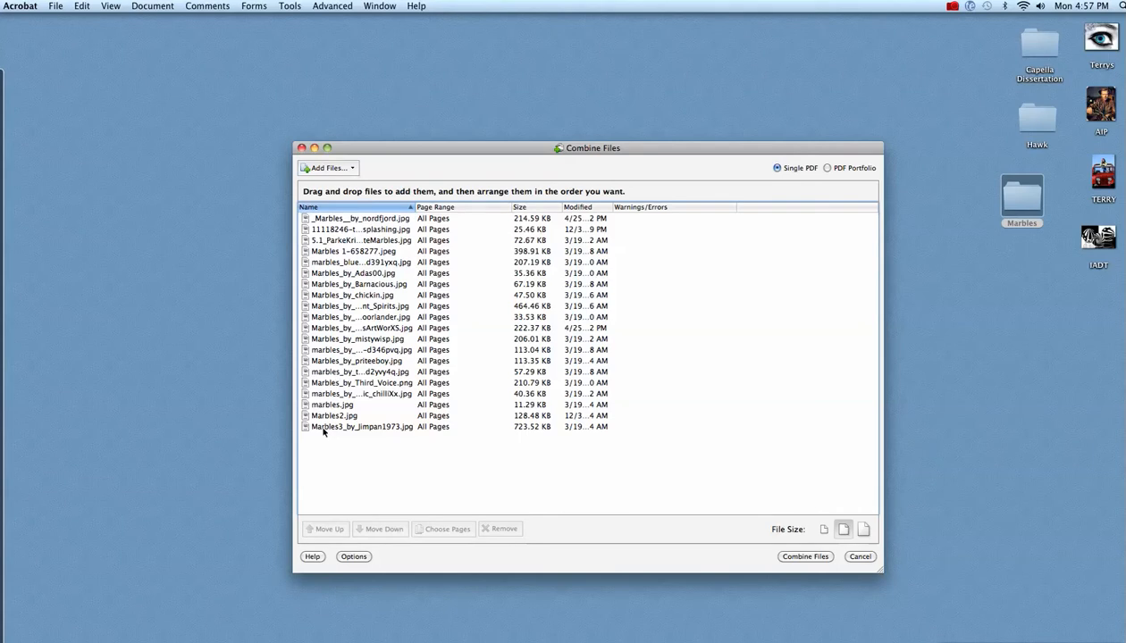
Step: Remove Marbles_by_Third_Voice.png from the combine list and combine the remaining images into a single PDF
left_click(319, 339)
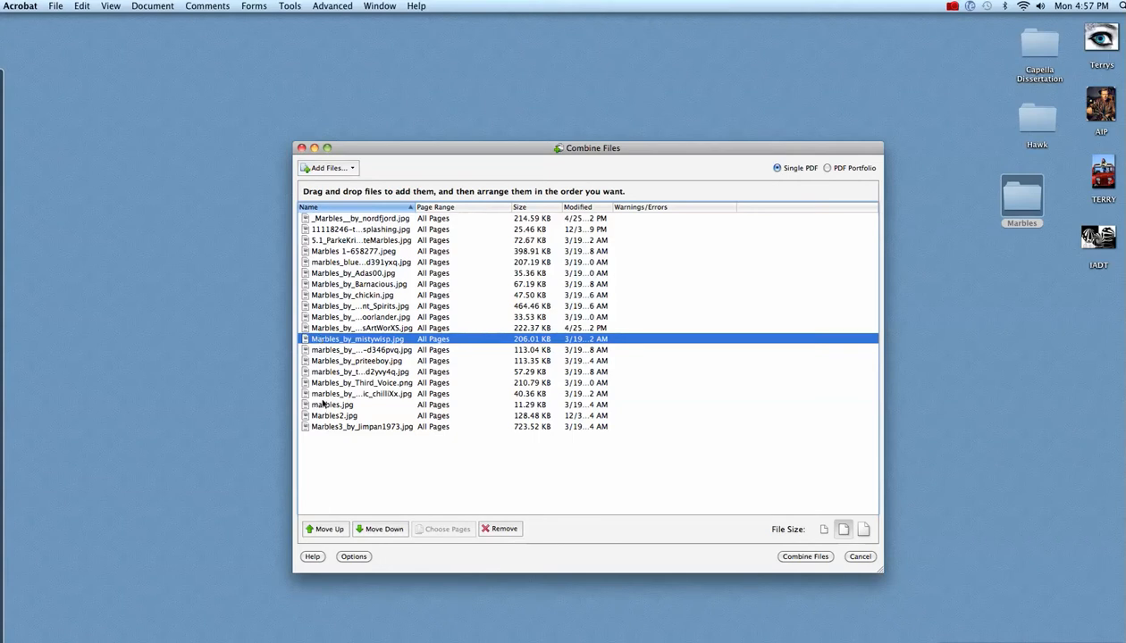
left_click(325, 383)
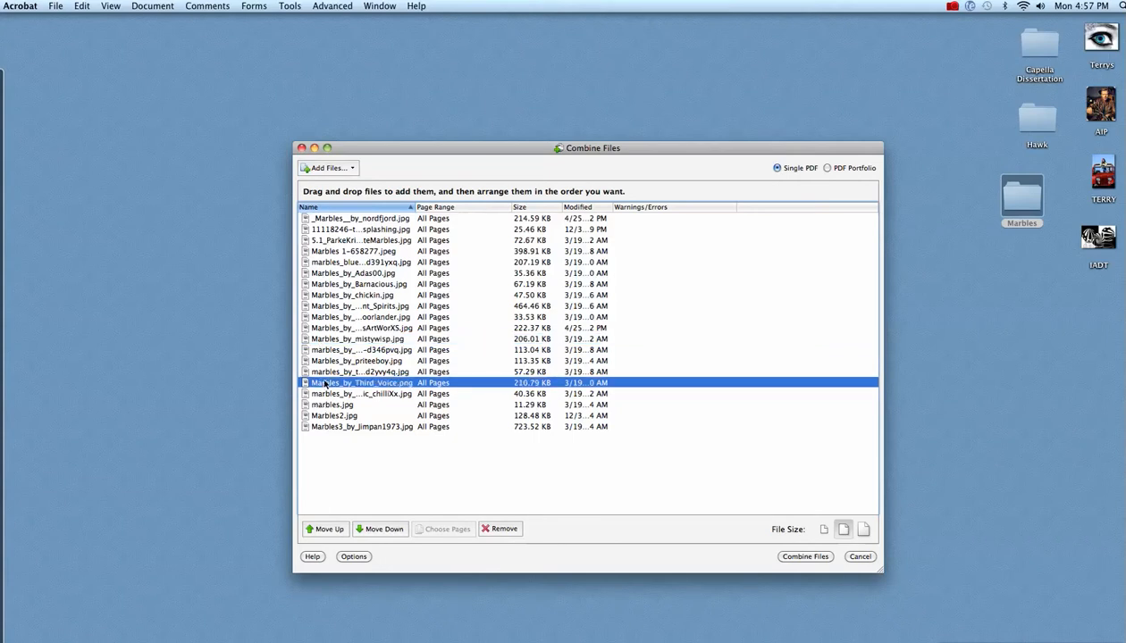
left_click(516, 529)
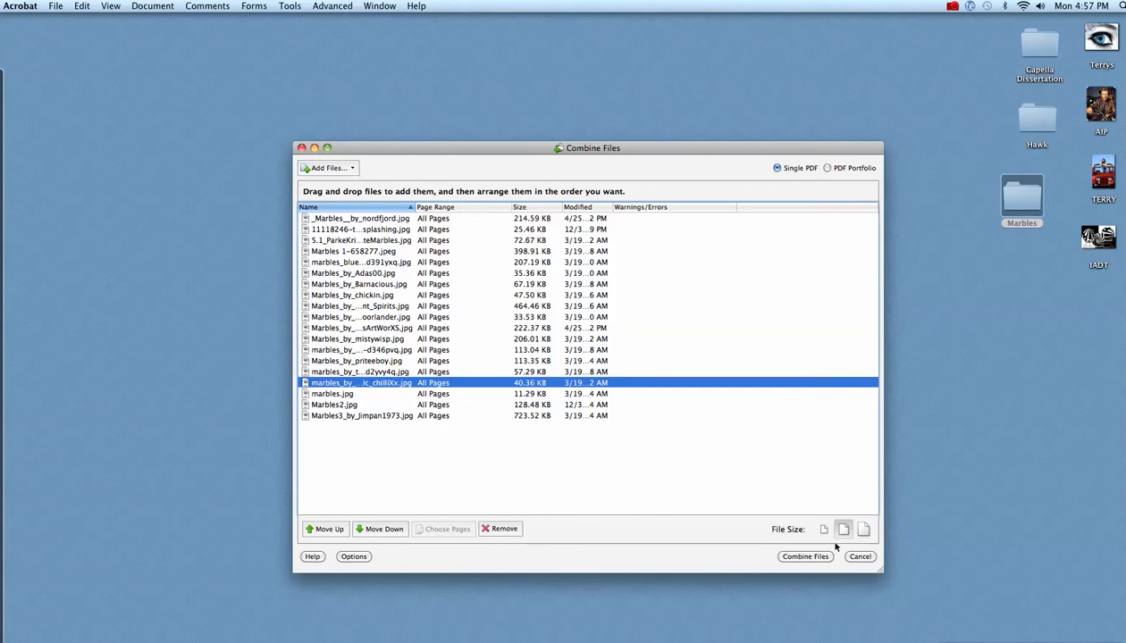
left_click(807, 557)
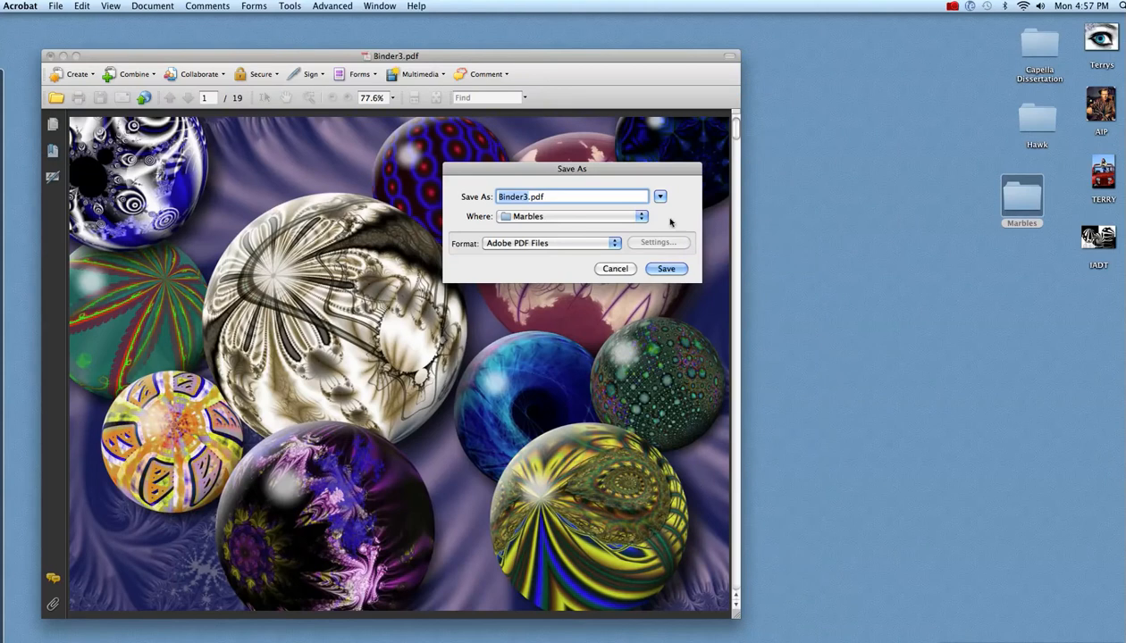
Step: Save the combined PDF in the Marbles folder, naming it with the student's surname followed by "W1 IP"
left_click_drag(581, 171, 658, 170)
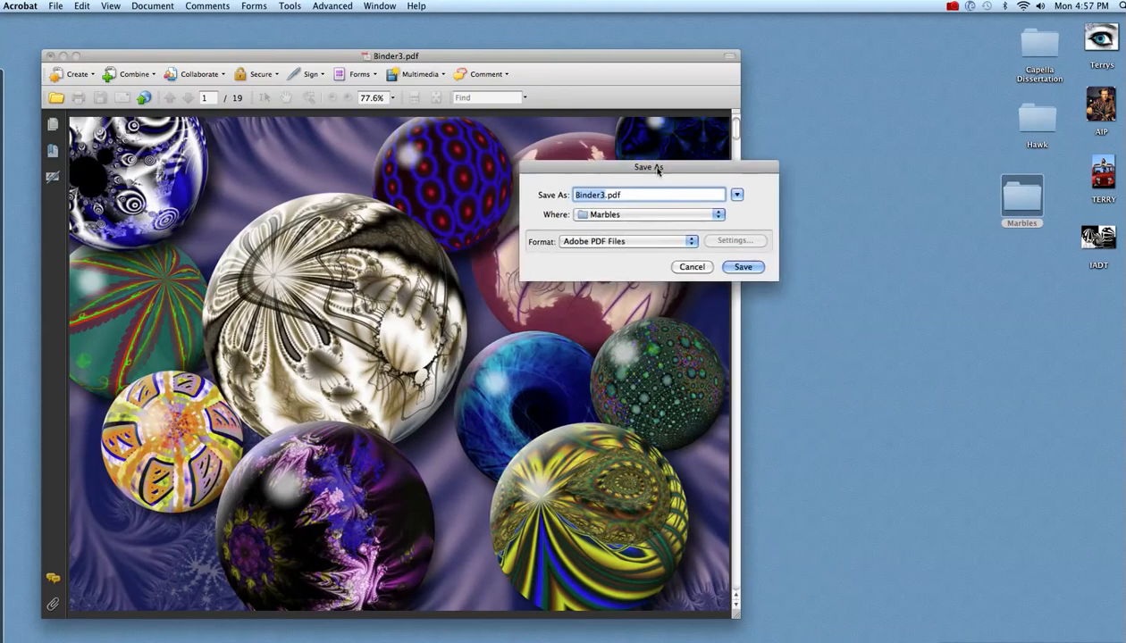
type("Powell W1 IP")
left_click(743, 266)
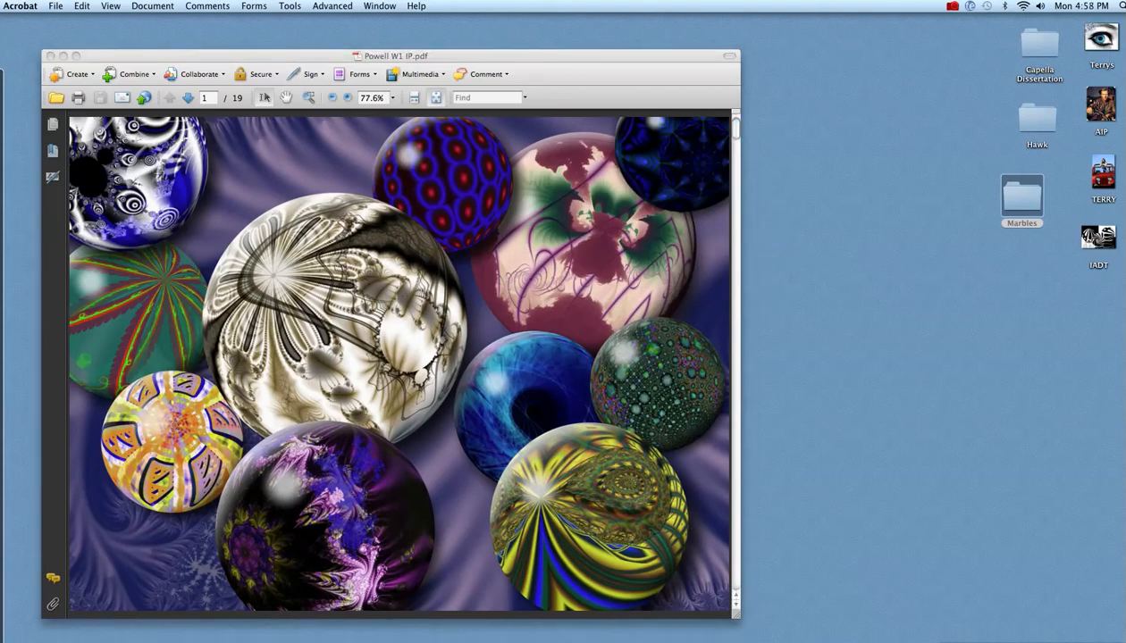
Step: Page forward through the saved PDF from page 1 to page 6 to check the combined marble images
left_click(188, 98)
left_click(188, 99)
left_click(187, 98)
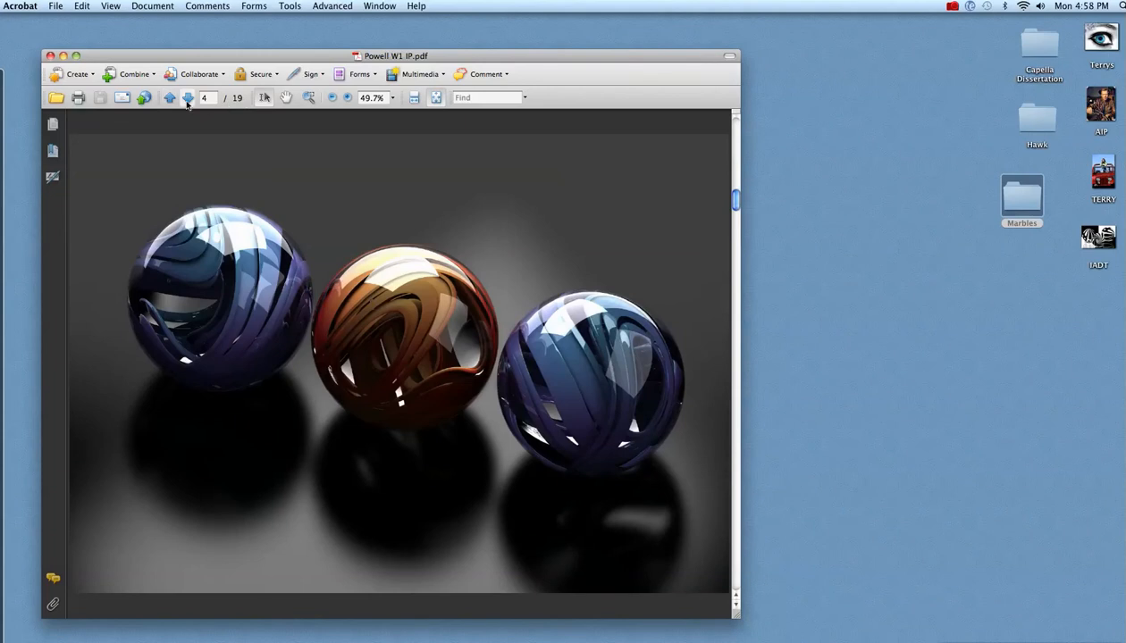
left_click(188, 99)
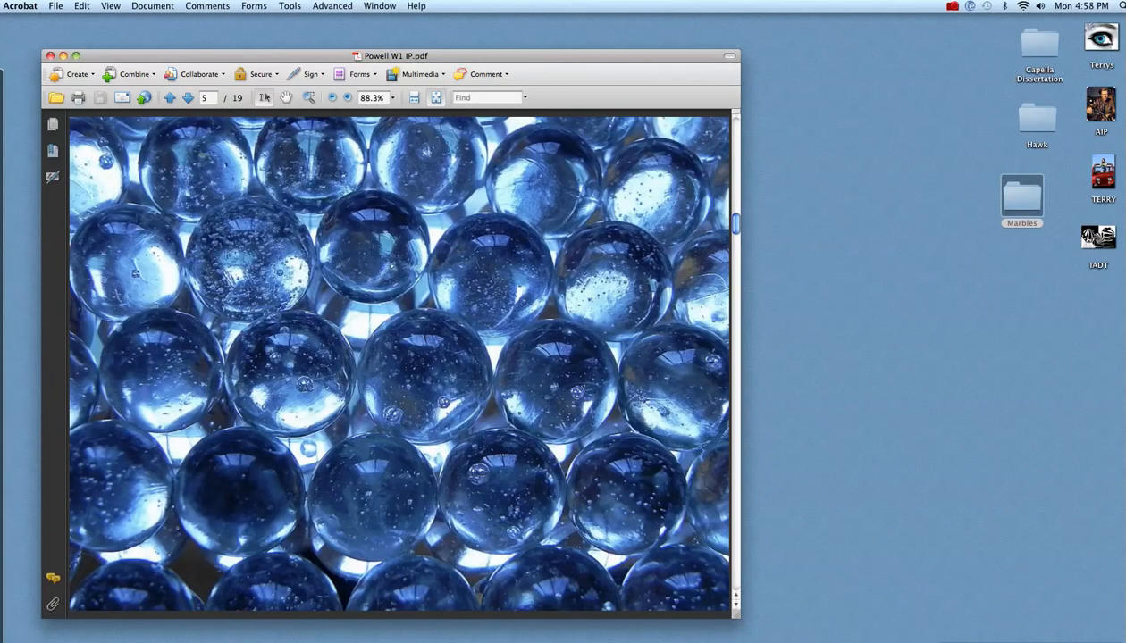
left_click(189, 99)
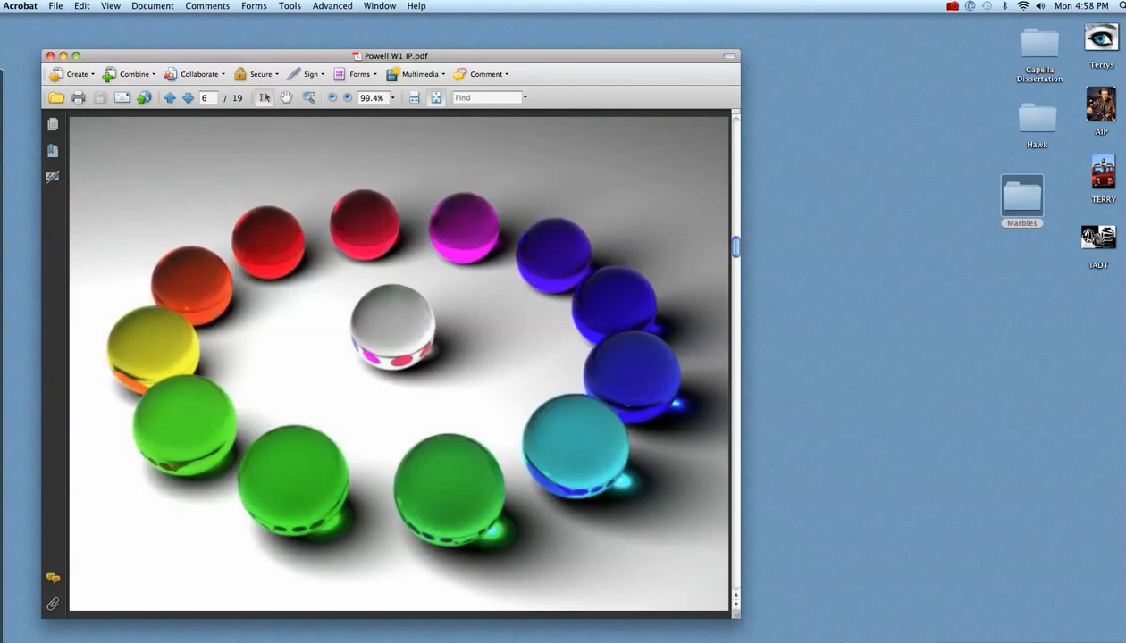